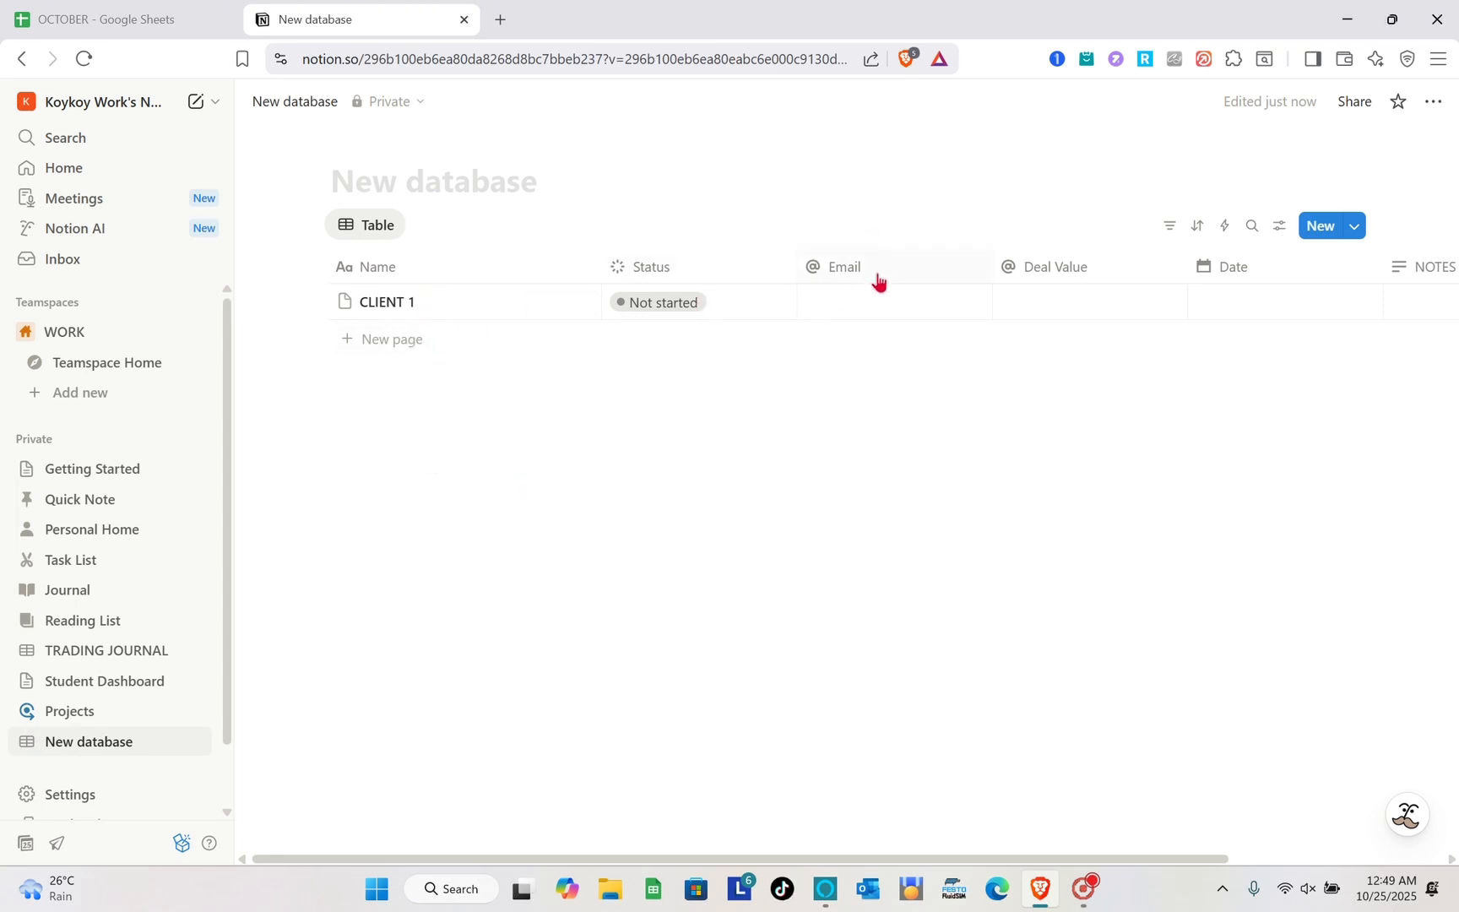
scroll(868, 454, "right", 3)
scroll(866, 456, "right", 2)
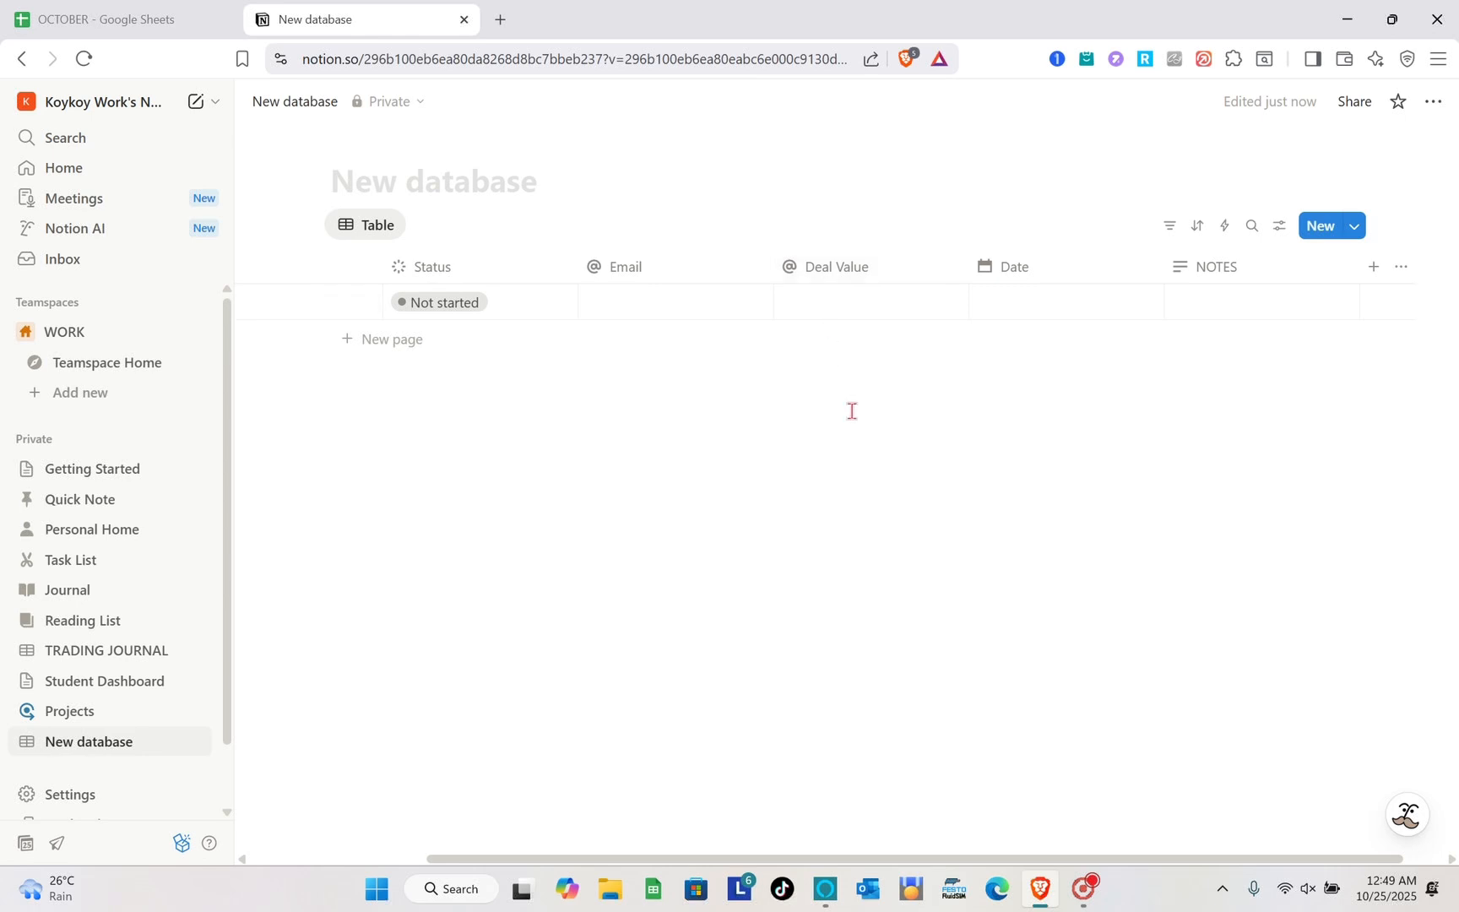
scroll(850, 410, "right", 1)
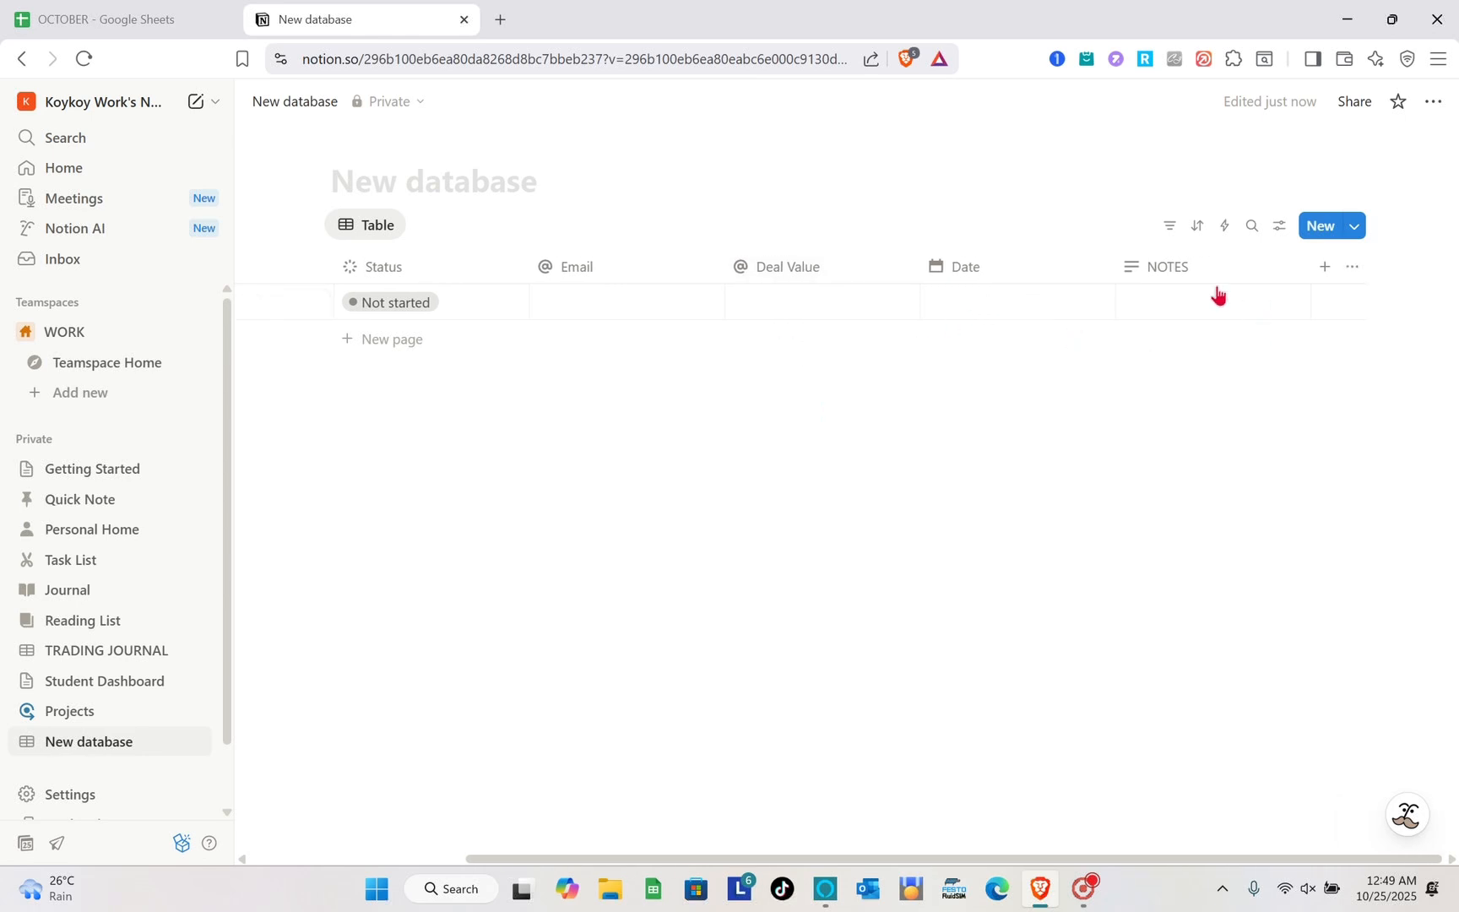
scroll(912, 540, "left", 2)
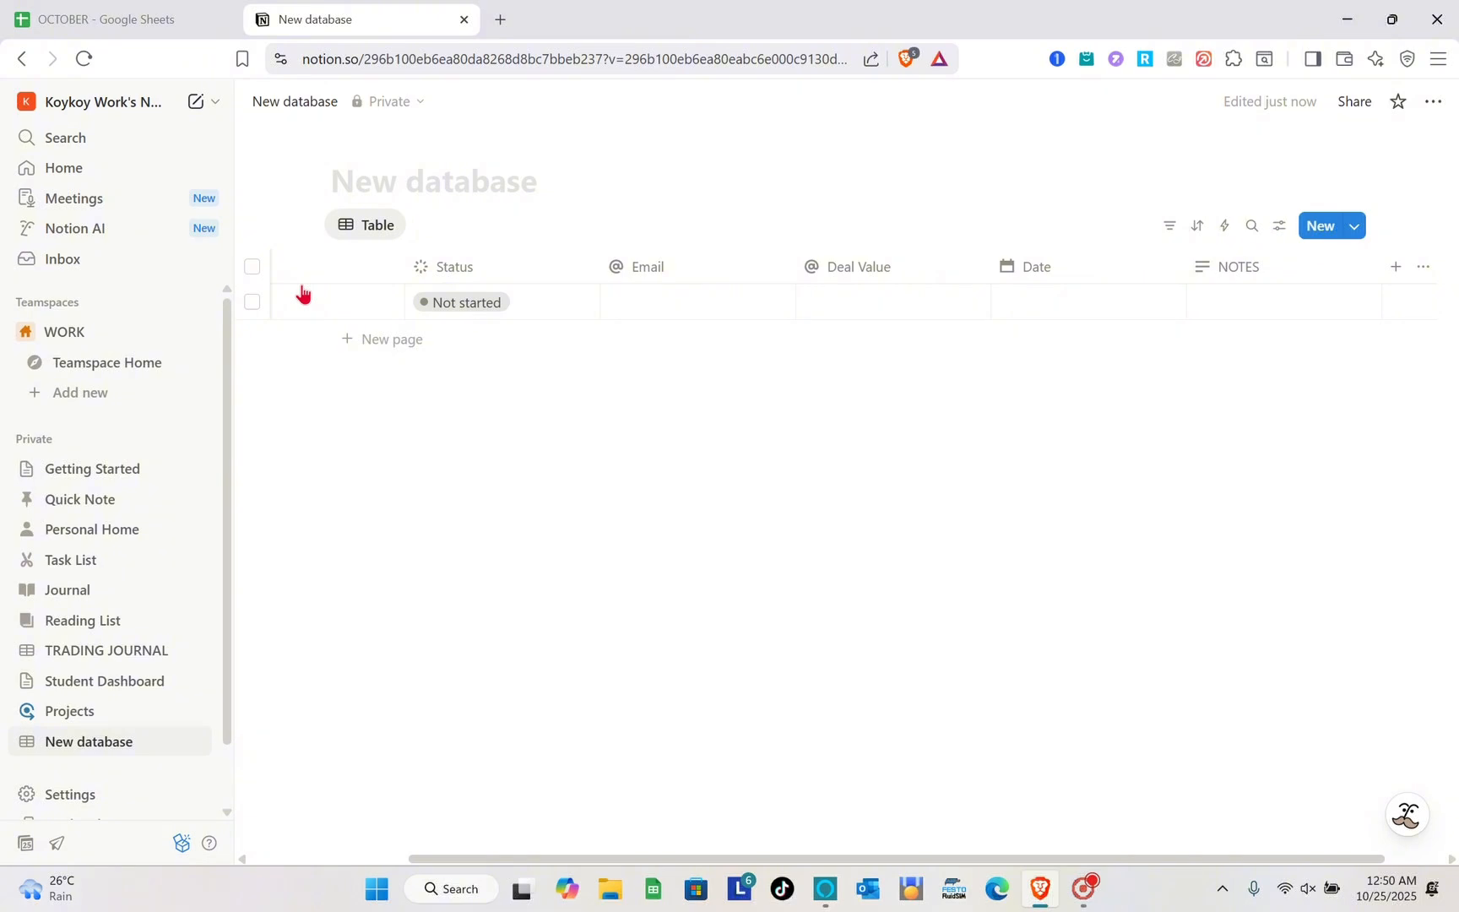
- Search the web for Notion in a new browser tab and open its official website
left_click(501, 19)
type("NO")
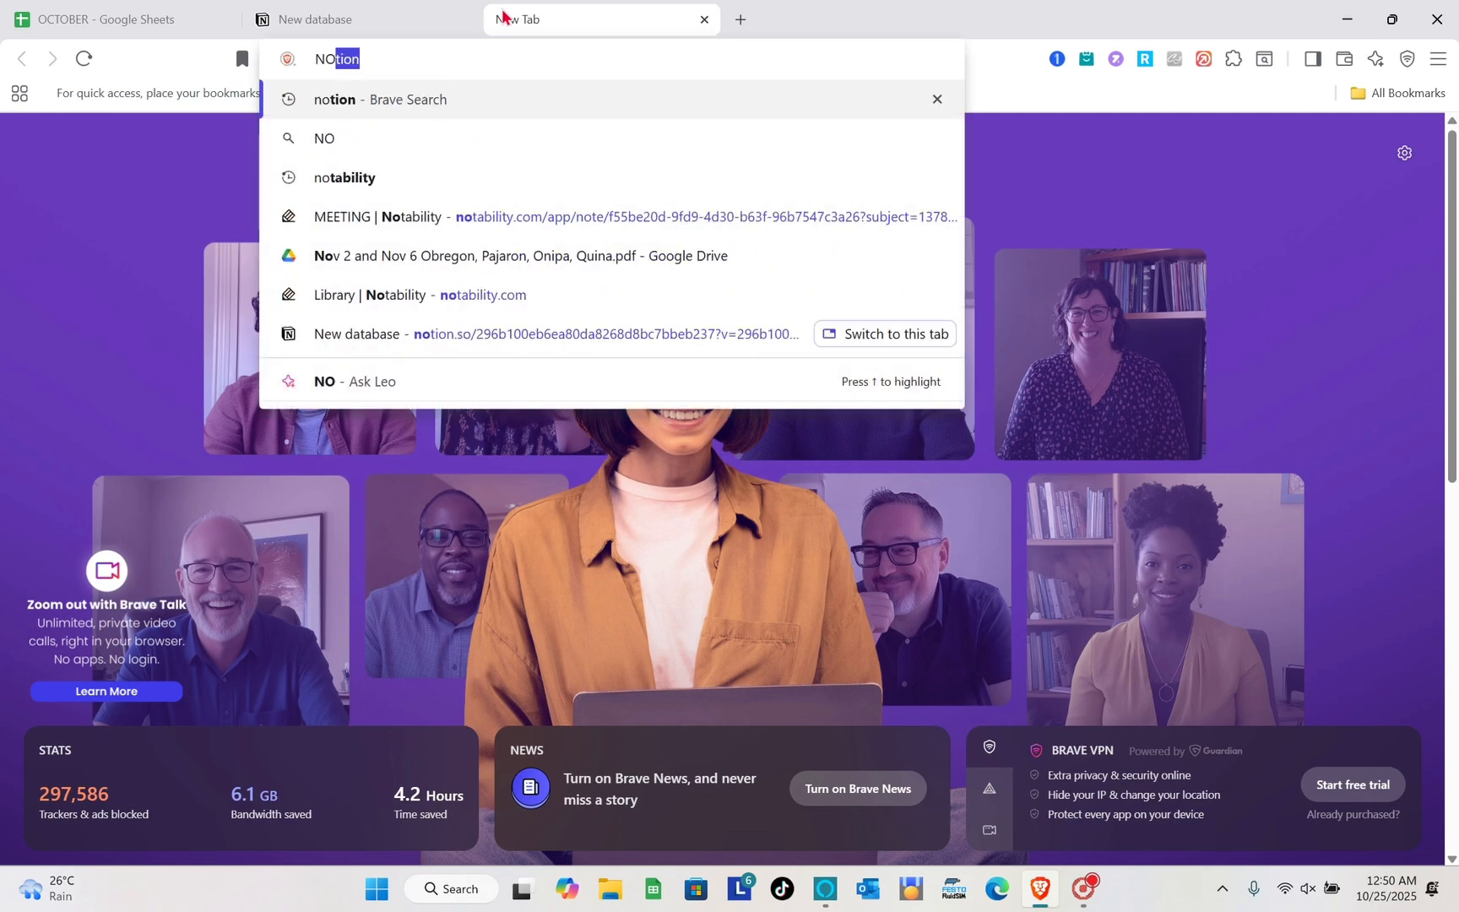
key("Return")
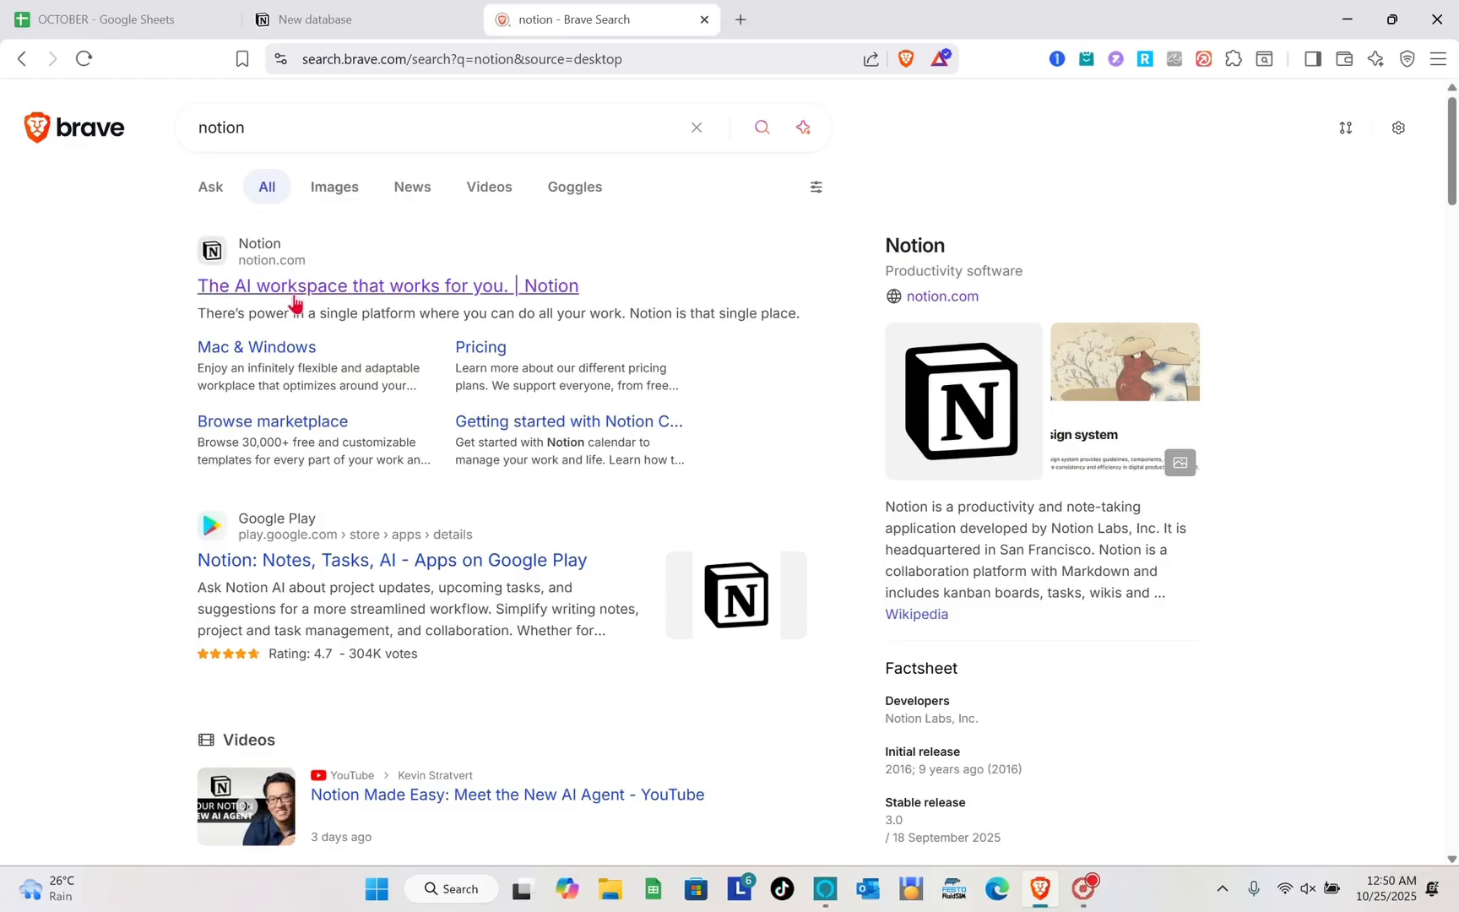
left_click(327, 393)
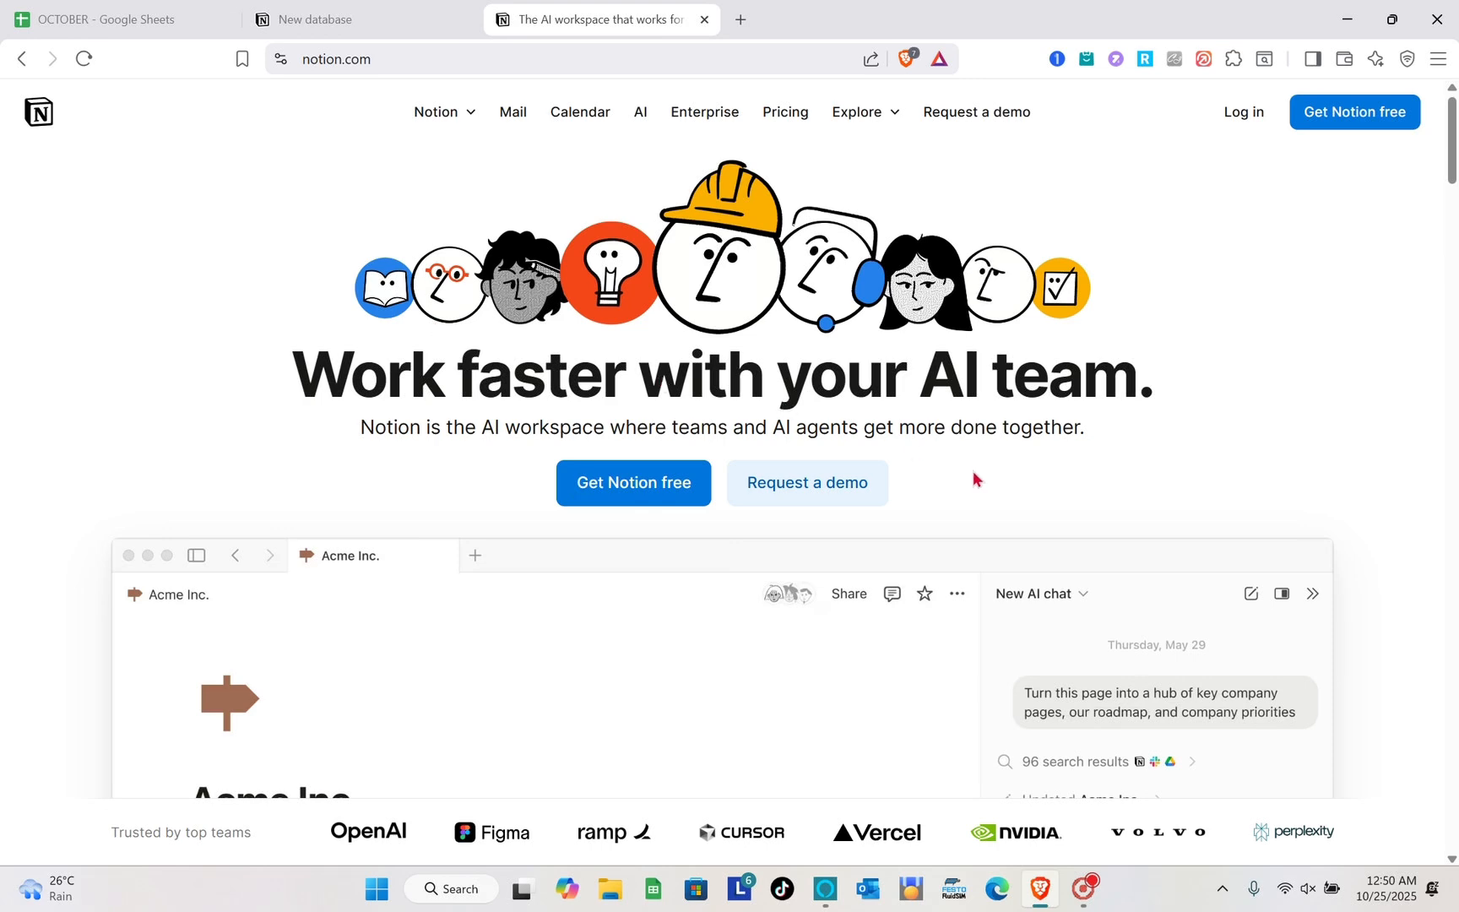
- Look over the Notion homepage and enter the workspace through its free sign-up link
scroll(974, 478, "down", 1)
scroll(973, 478, "down", 1)
scroll(973, 478, "up", 2)
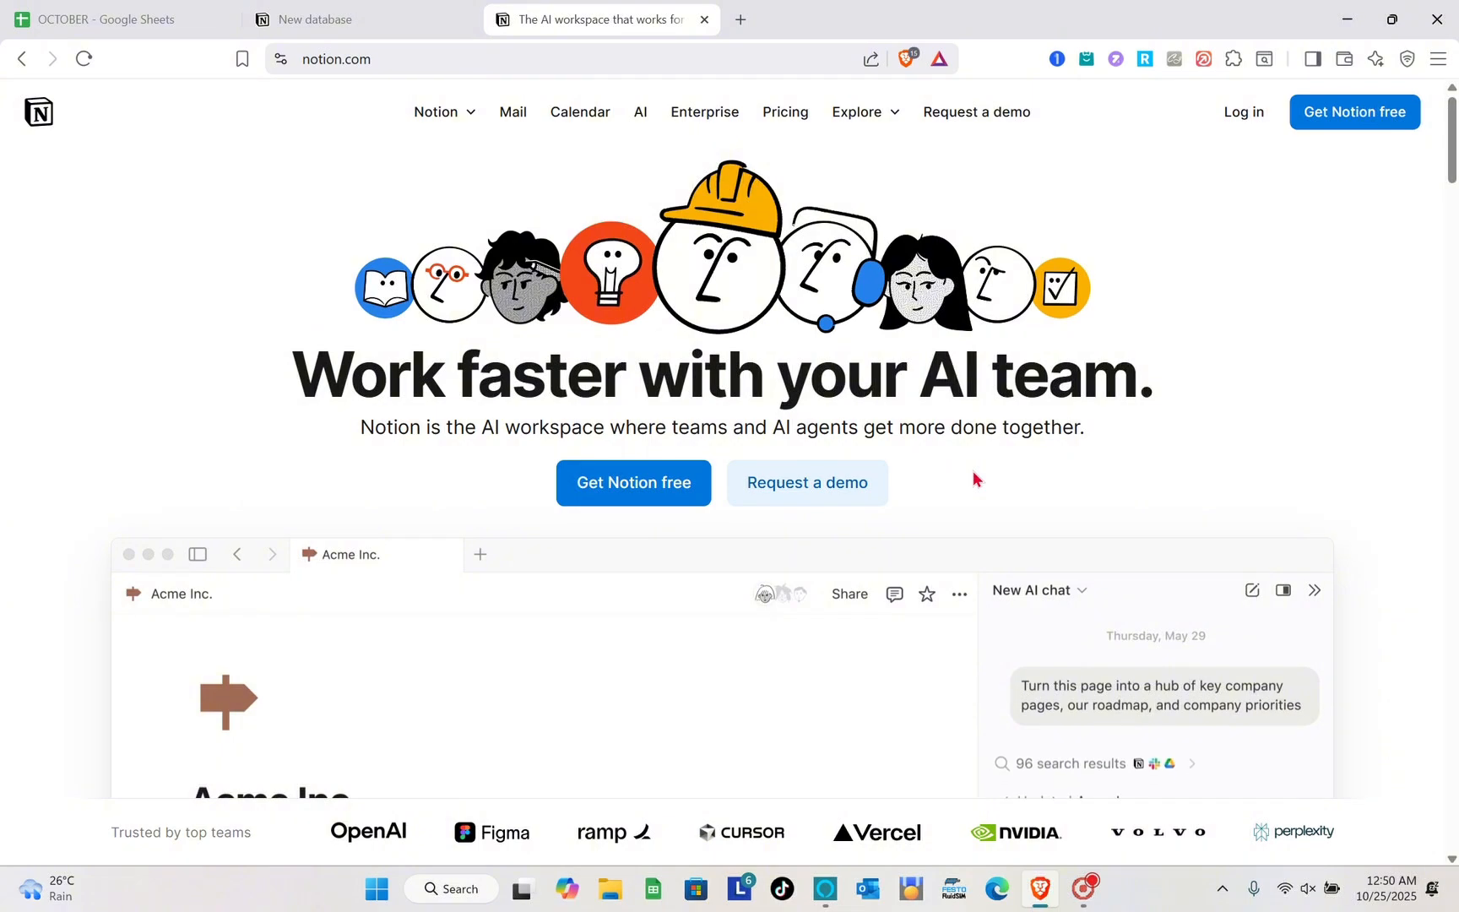
scroll(1257, 360, "down", 12)
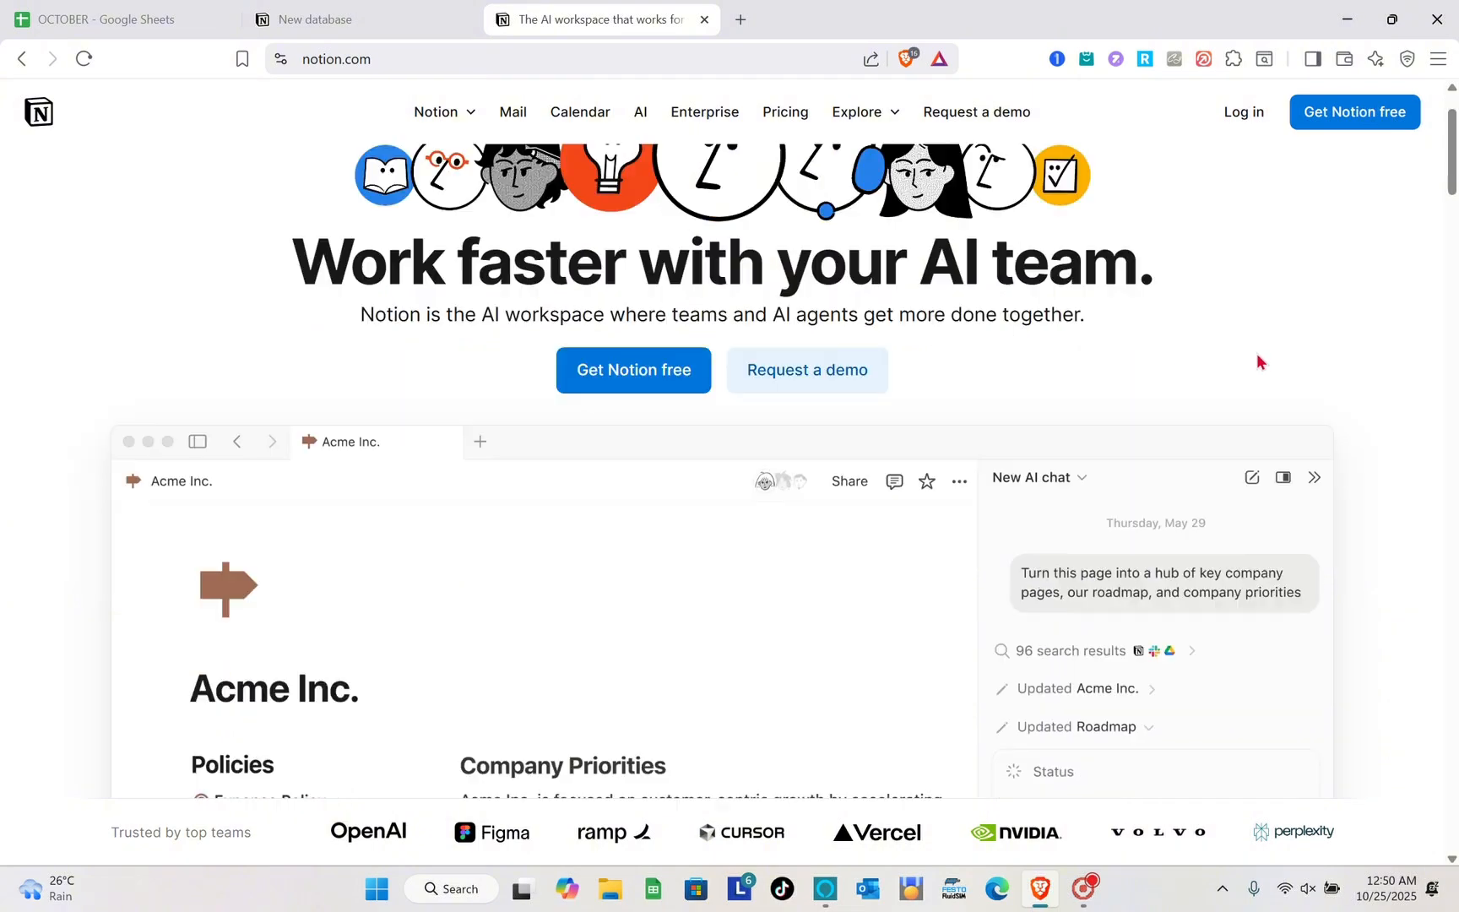
scroll(1257, 353, "down", 8)
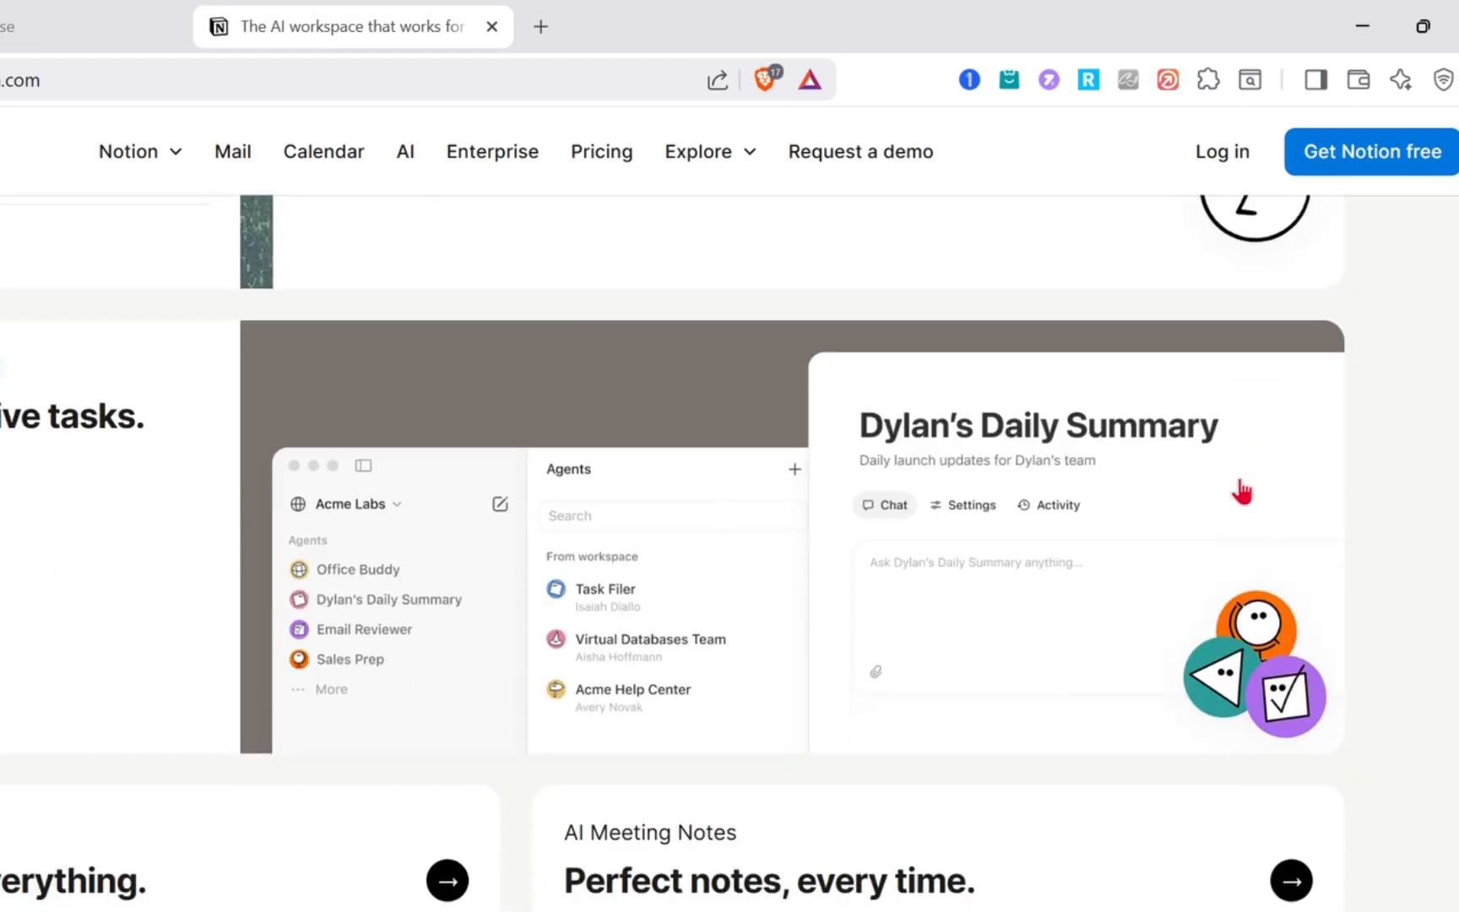
scroll(1241, 489, "down", 3)
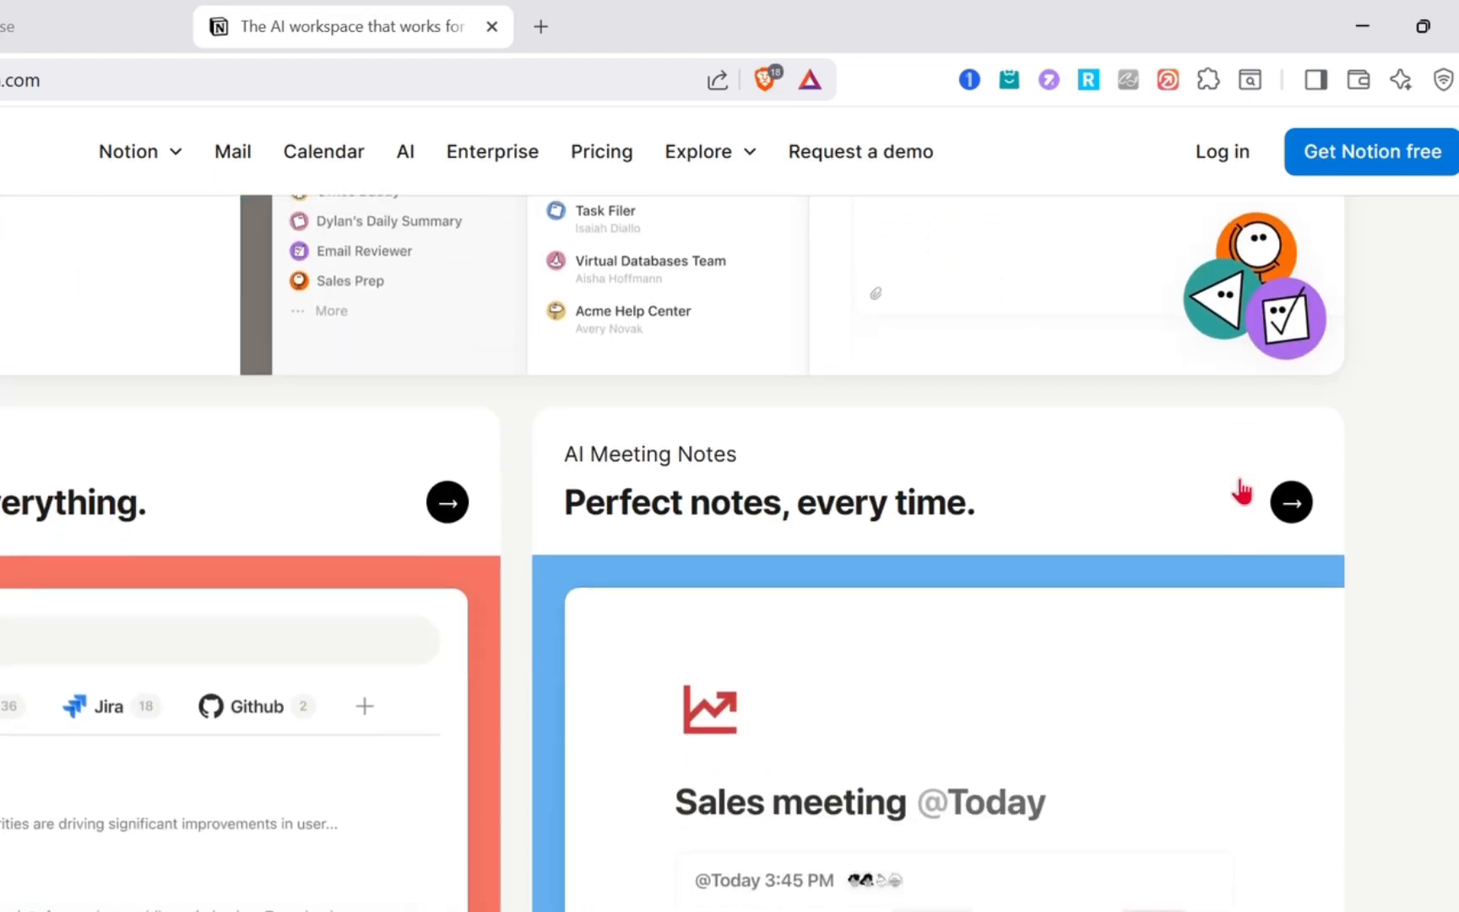
scroll(1238, 489, "up", 15)
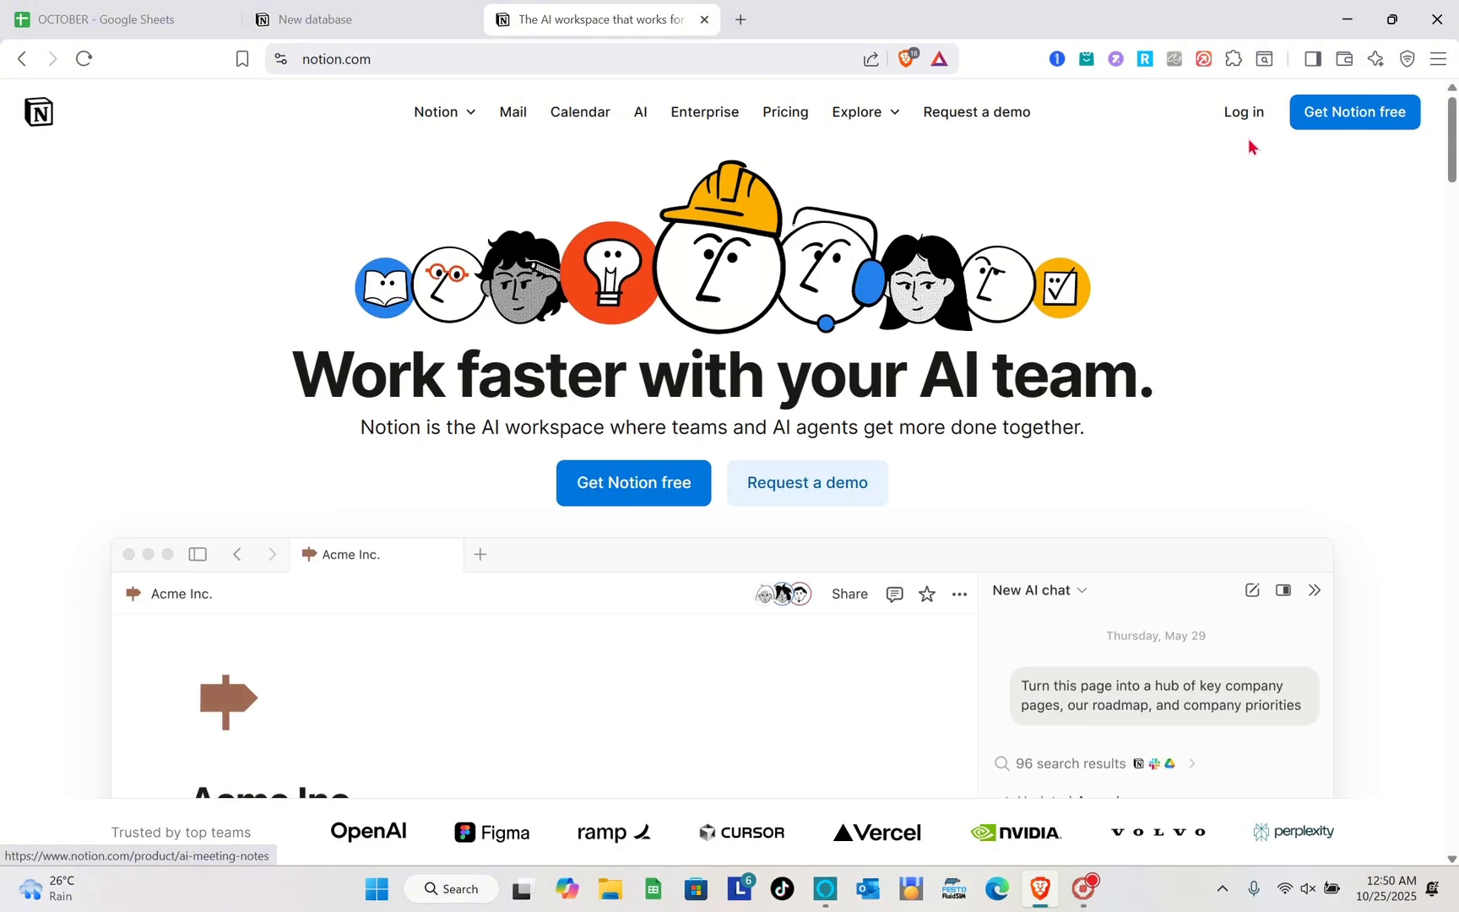
left_click(1319, 111)
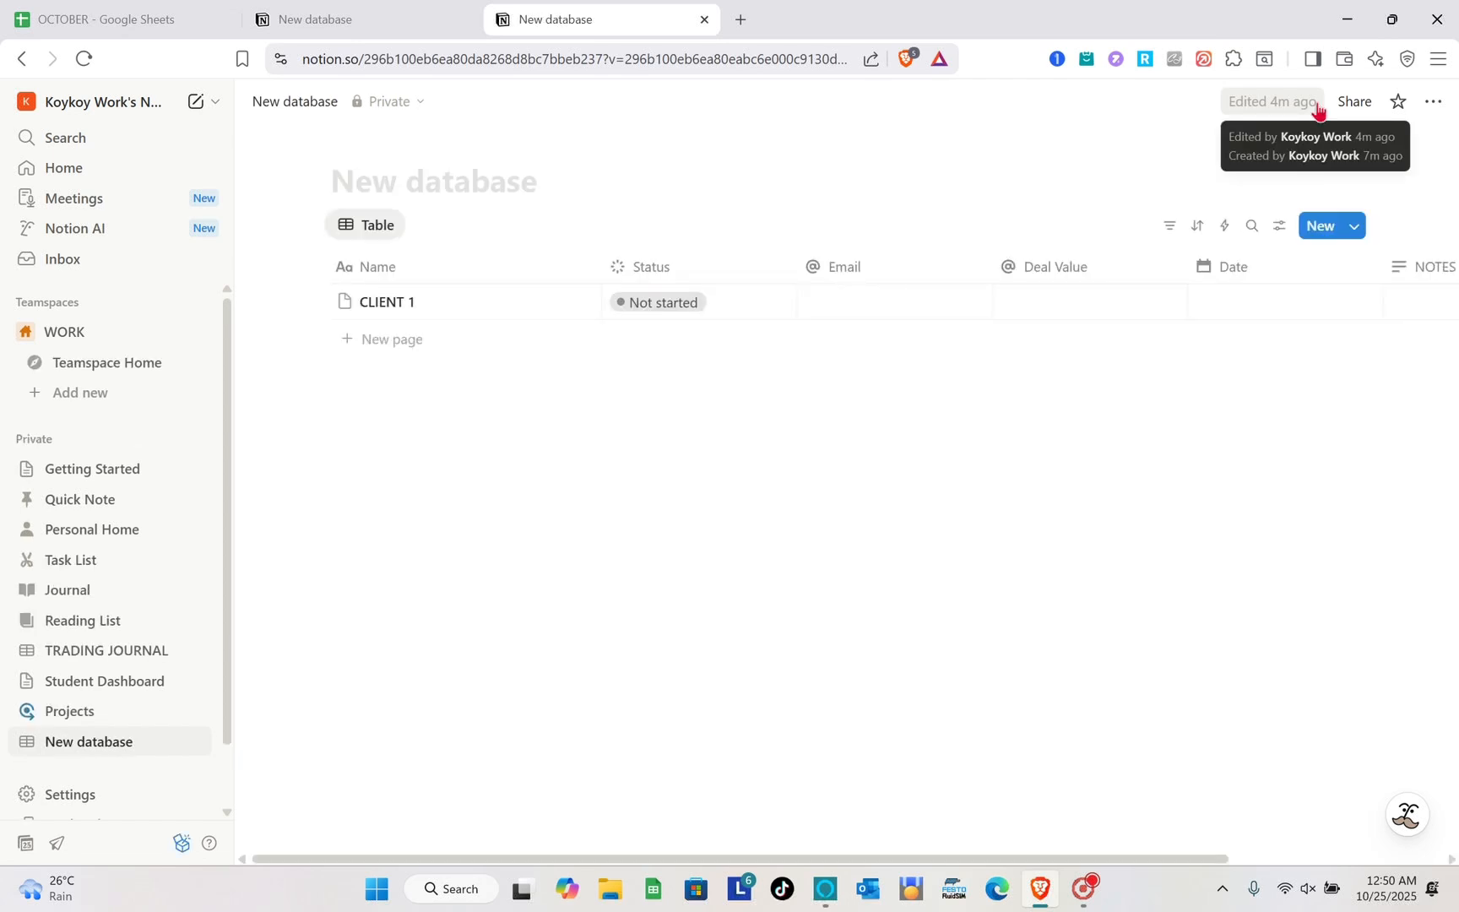
scroll(1318, 400, "right", 3)
scroll(1319, 400, "left", 3)
scroll(1319, 400, "right", 2)
scroll(1319, 400, "left", 2)
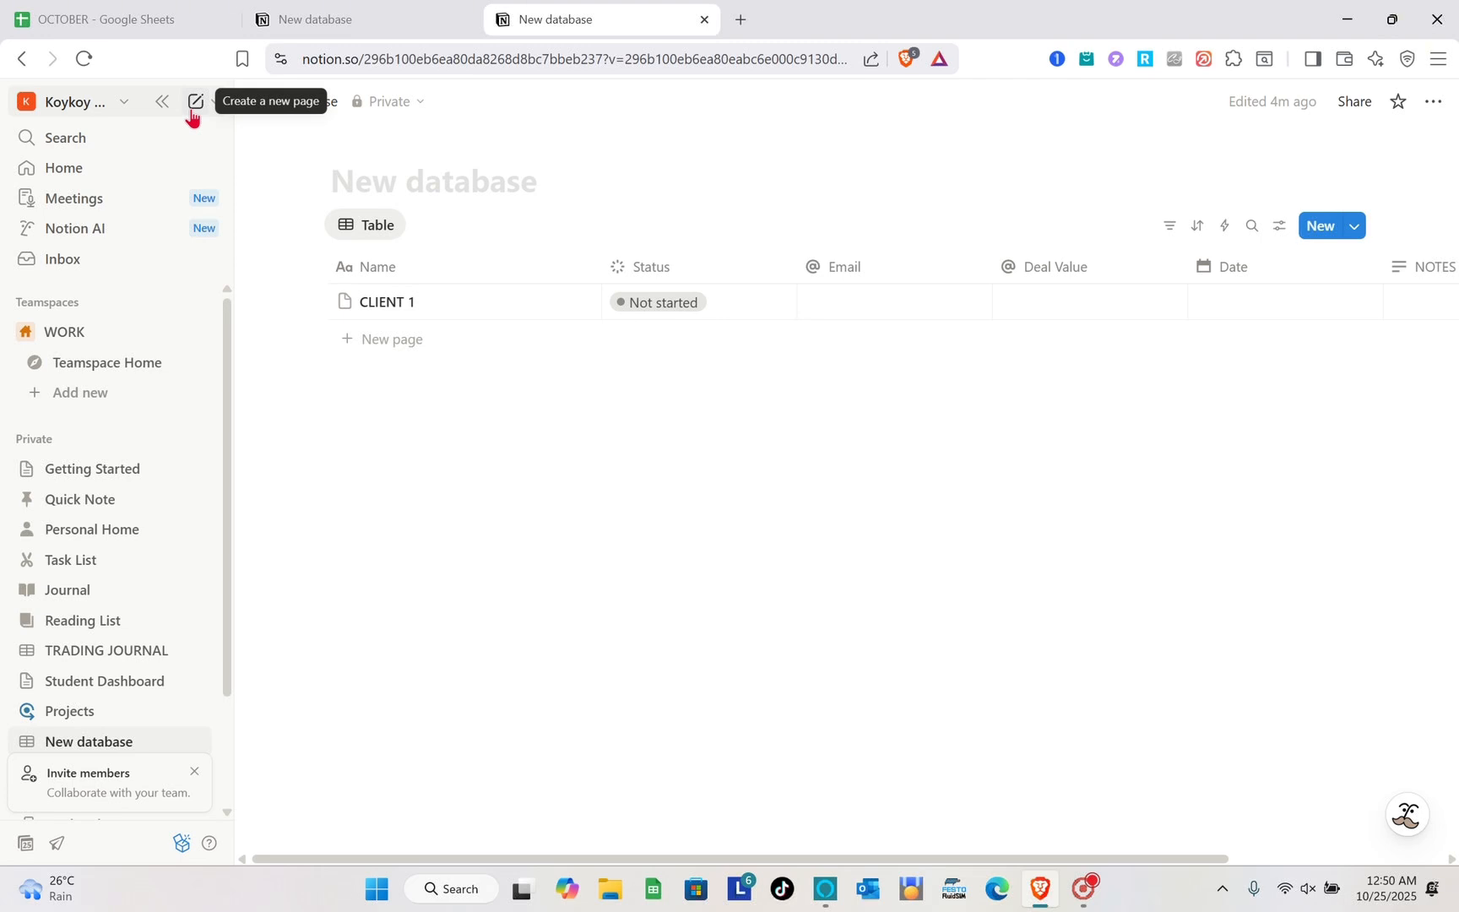
- Create a new private page and title it "CRM Dashboard", correcting the spelling of the title
left_click(193, 110)
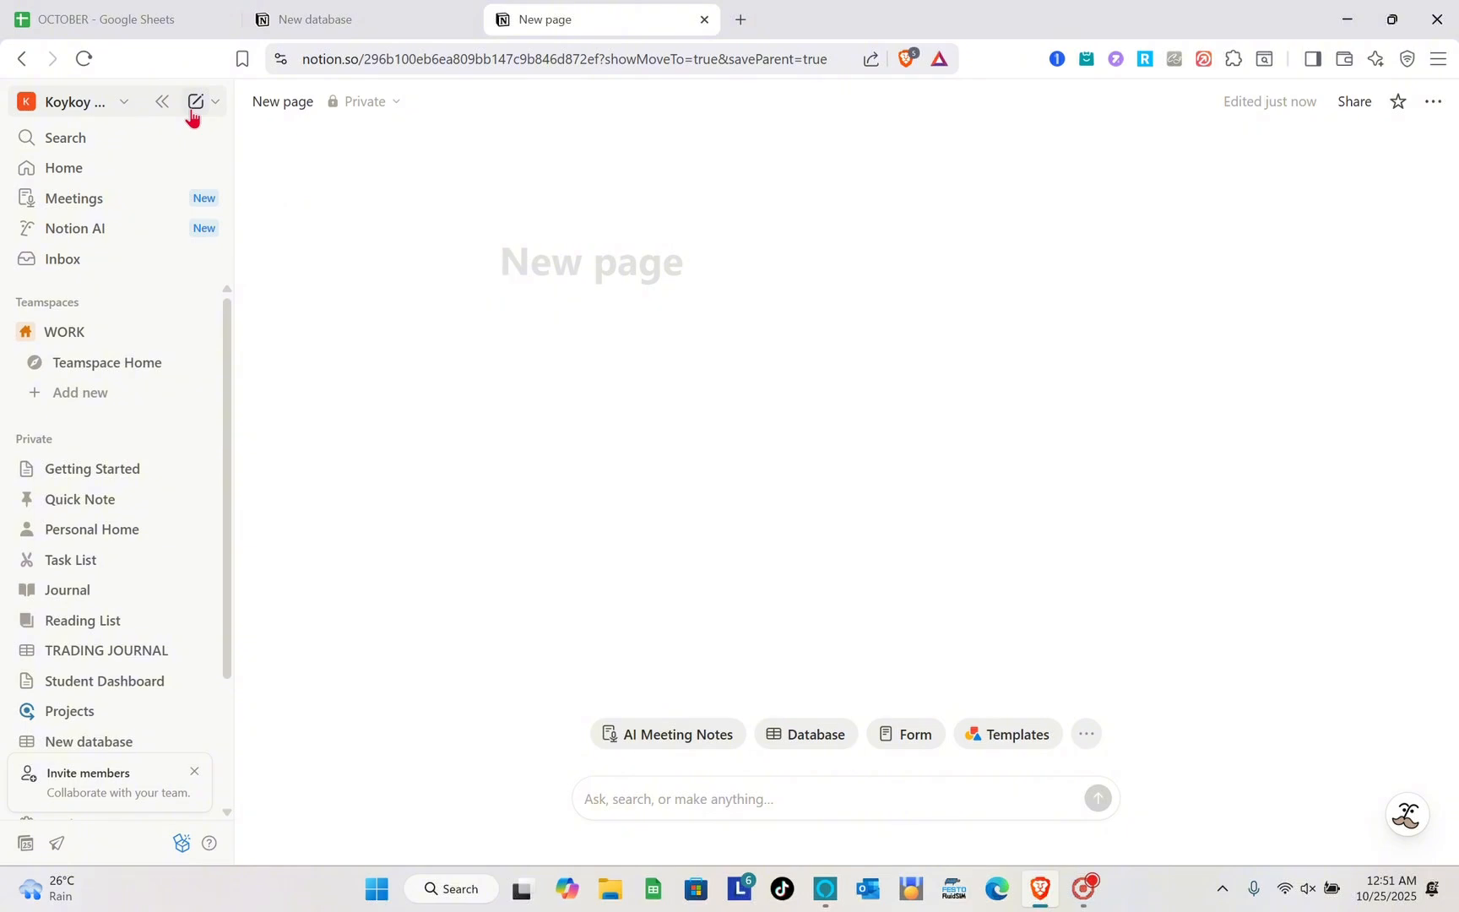
type("CRM ")
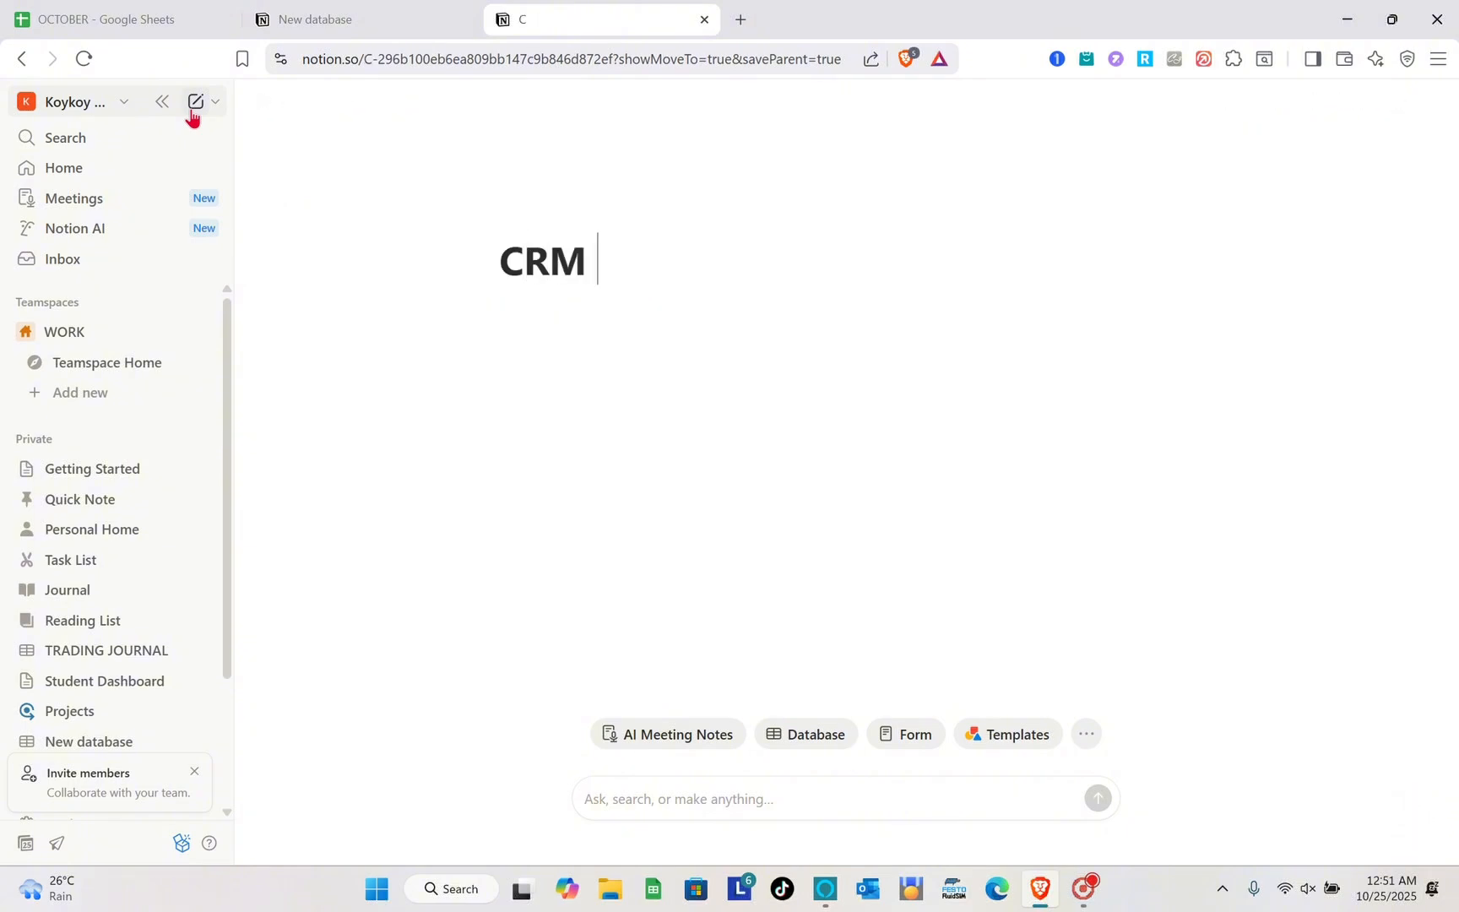
type("Dsahboad")
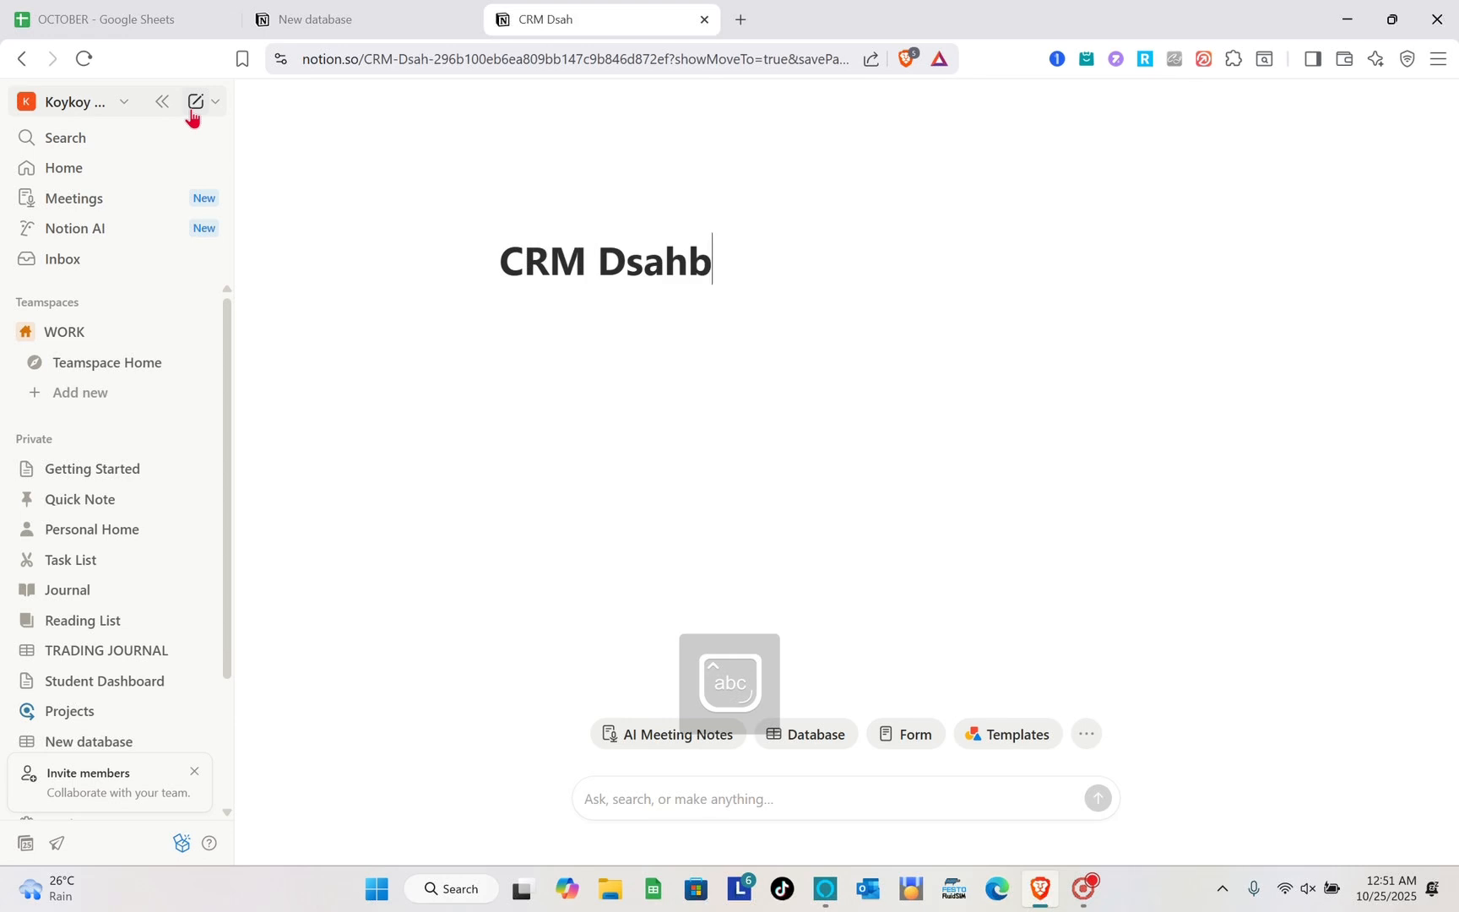
key("BackSpace")
type("rd")
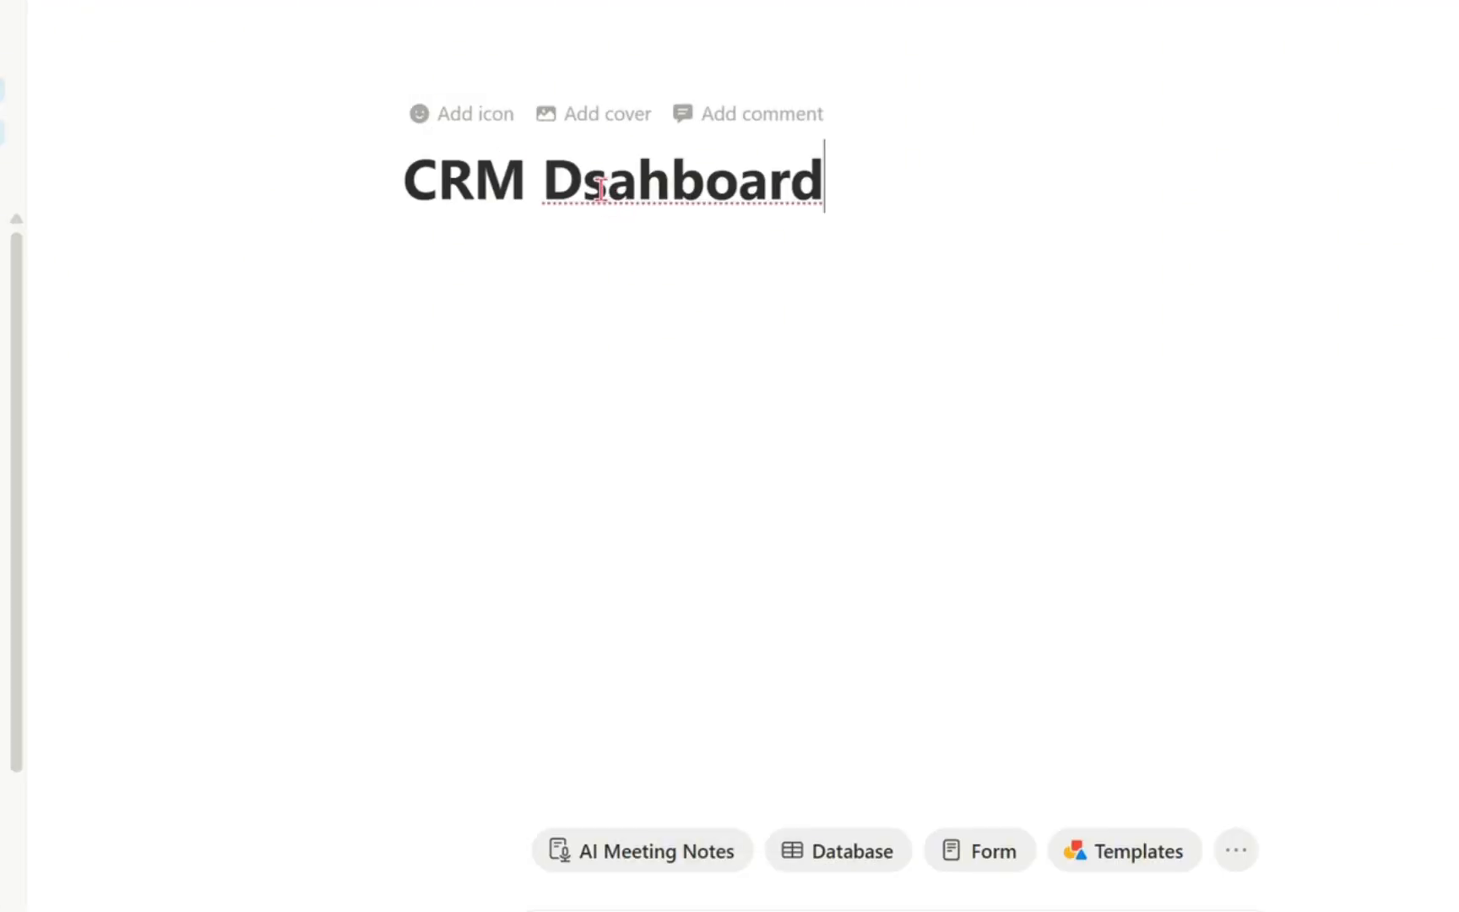
left_click(659, 187)
key("BackSpace")
key("BackSpace")
key("BackSpace")
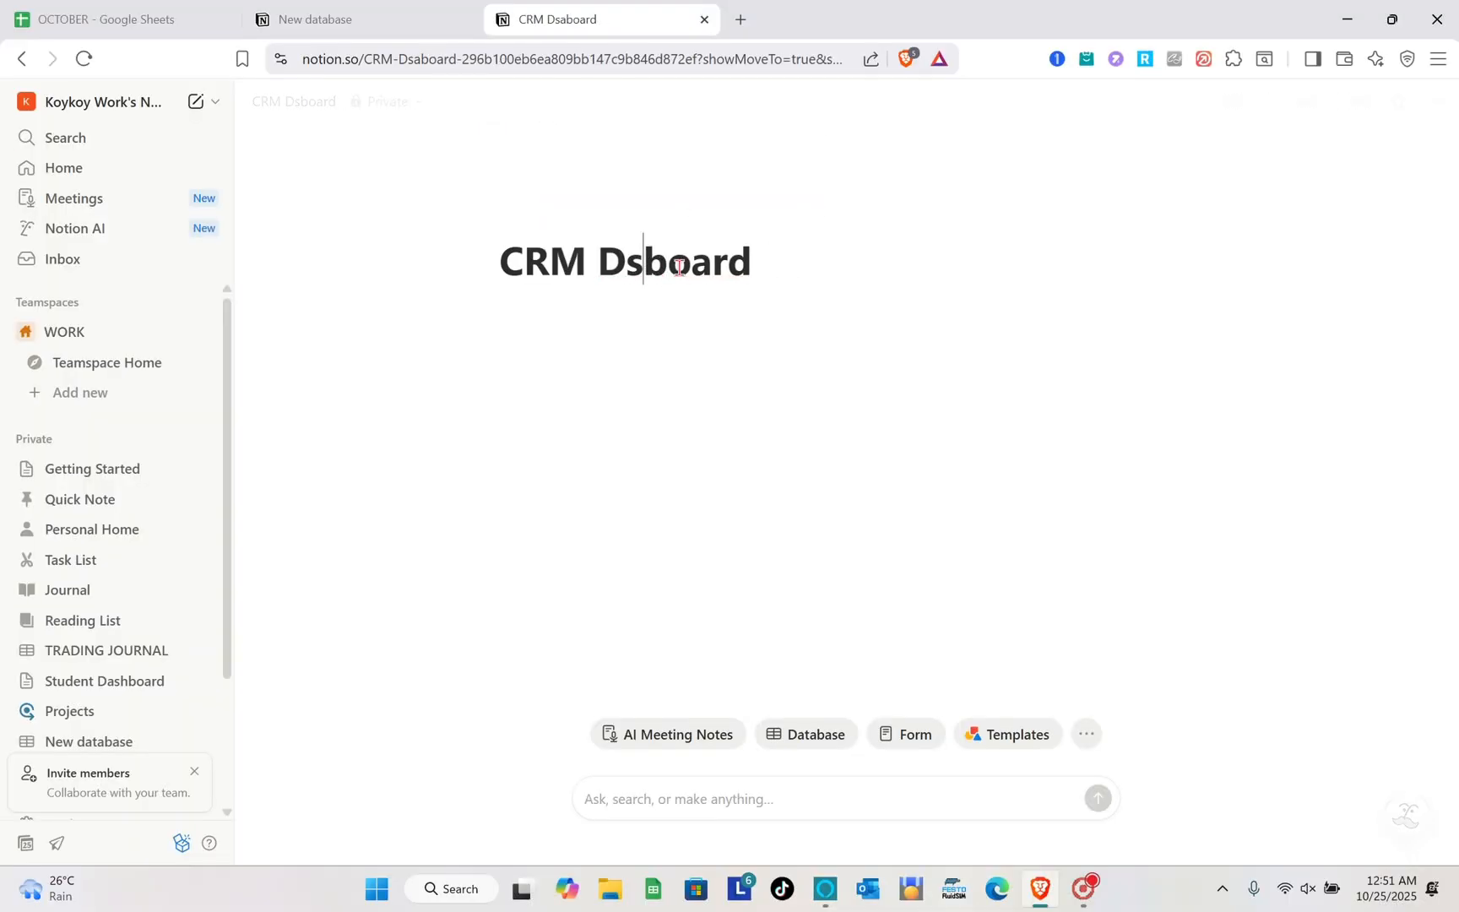
type("ash")
left_click(833, 264)
key("Return")
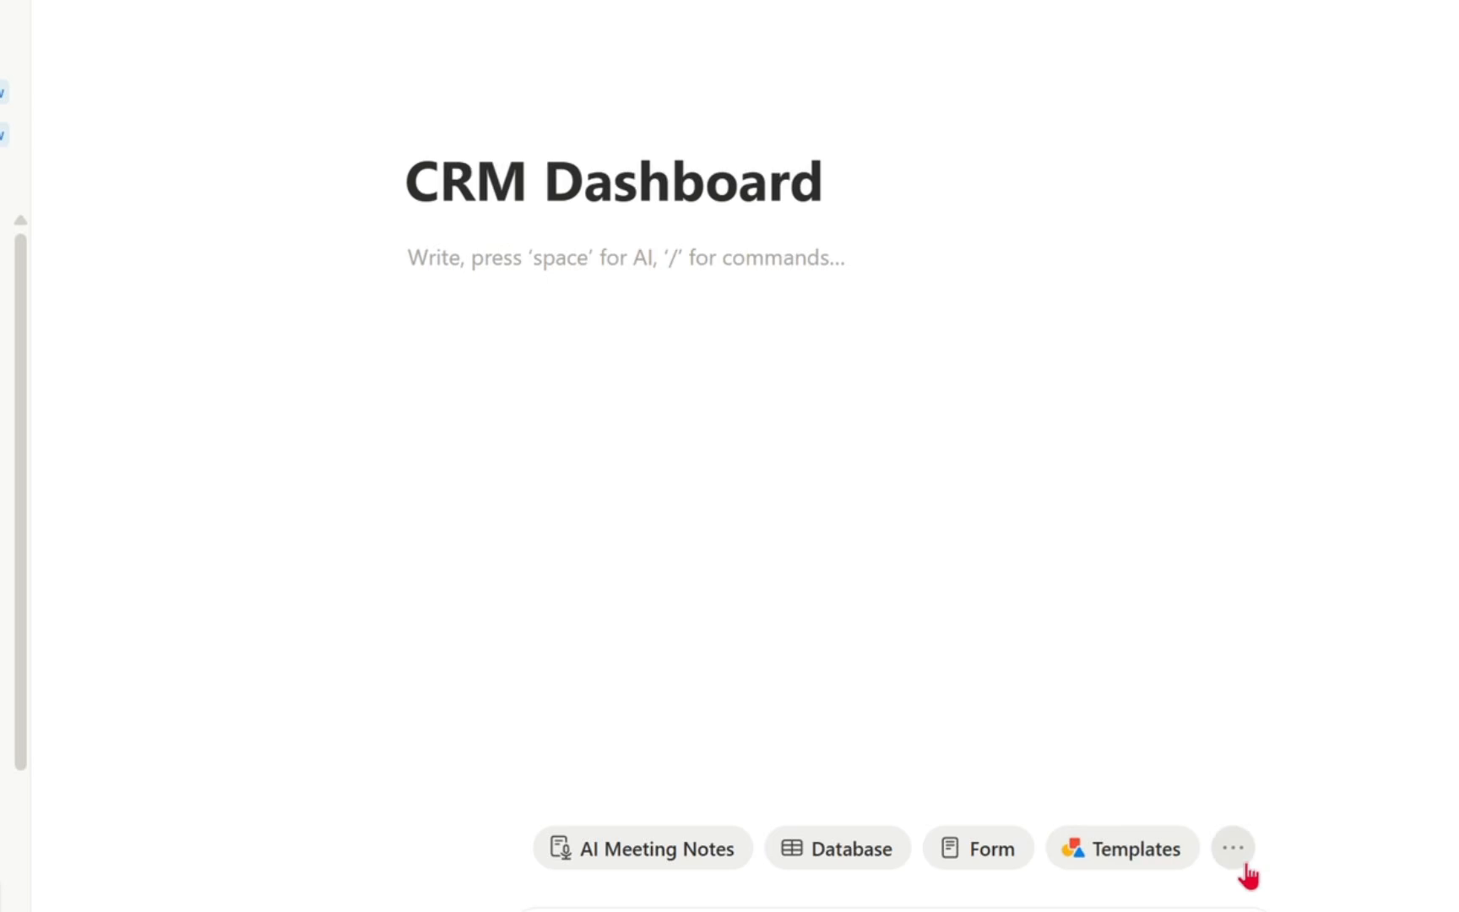
- Examine the page layout types, open the database template gallery for the page and look through its full template list
left_click(1088, 734)
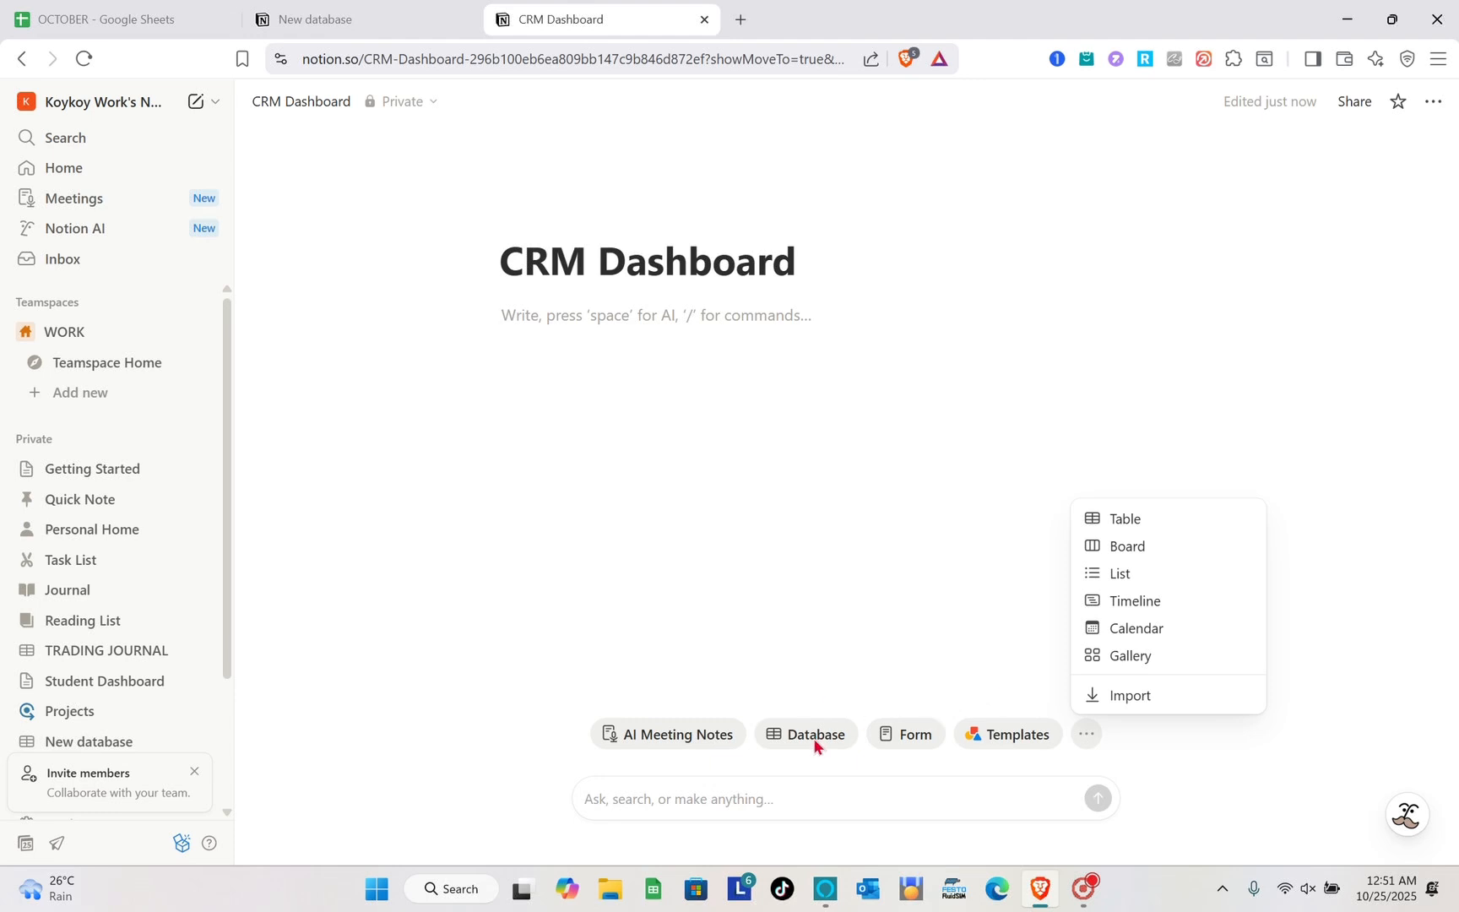
key("Escape")
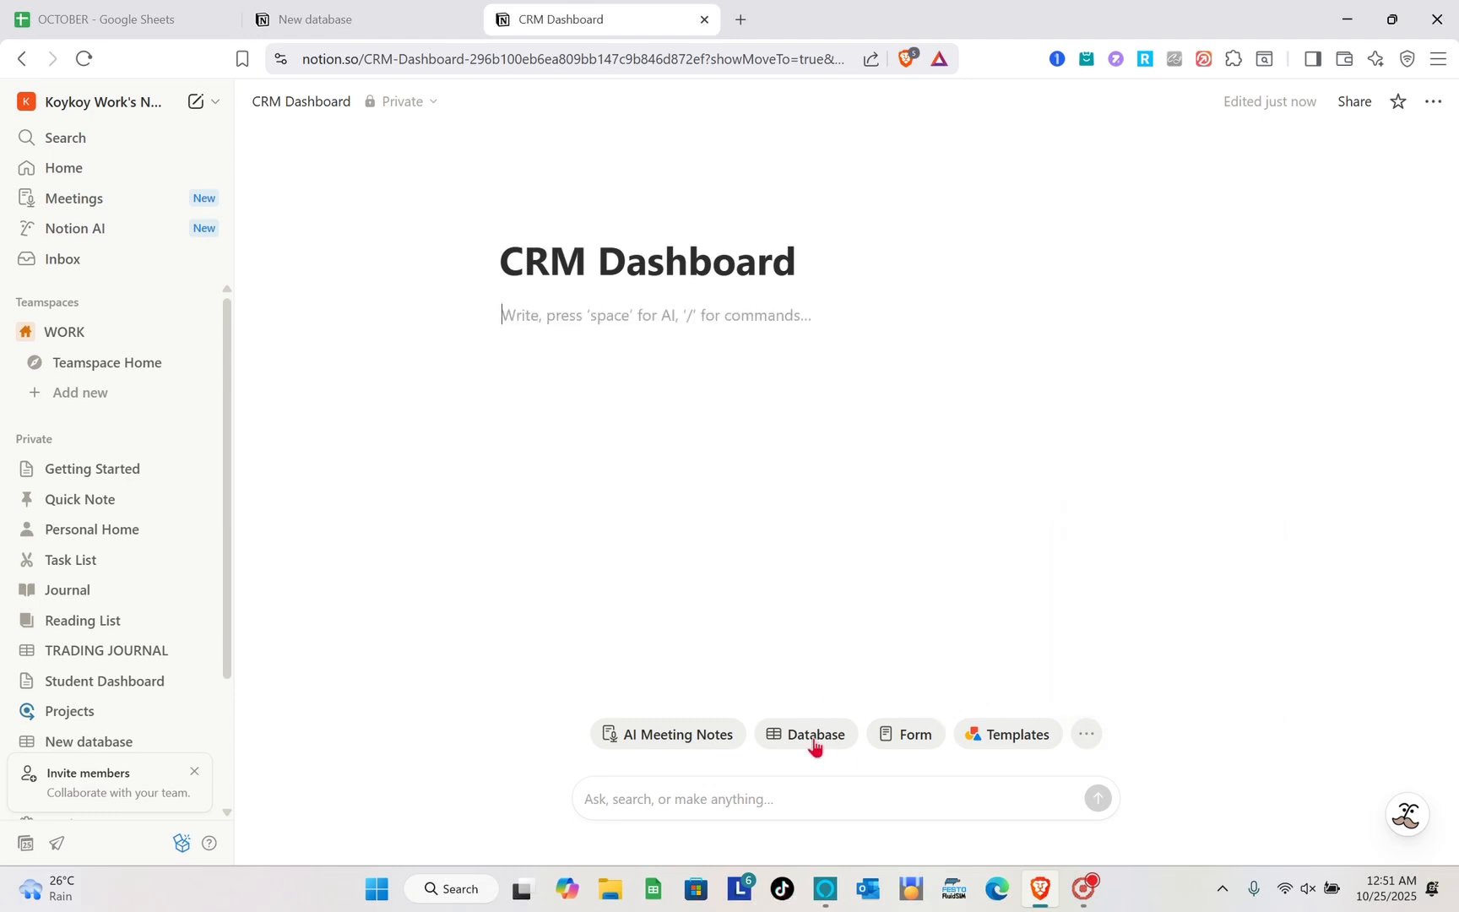
left_click(813, 746)
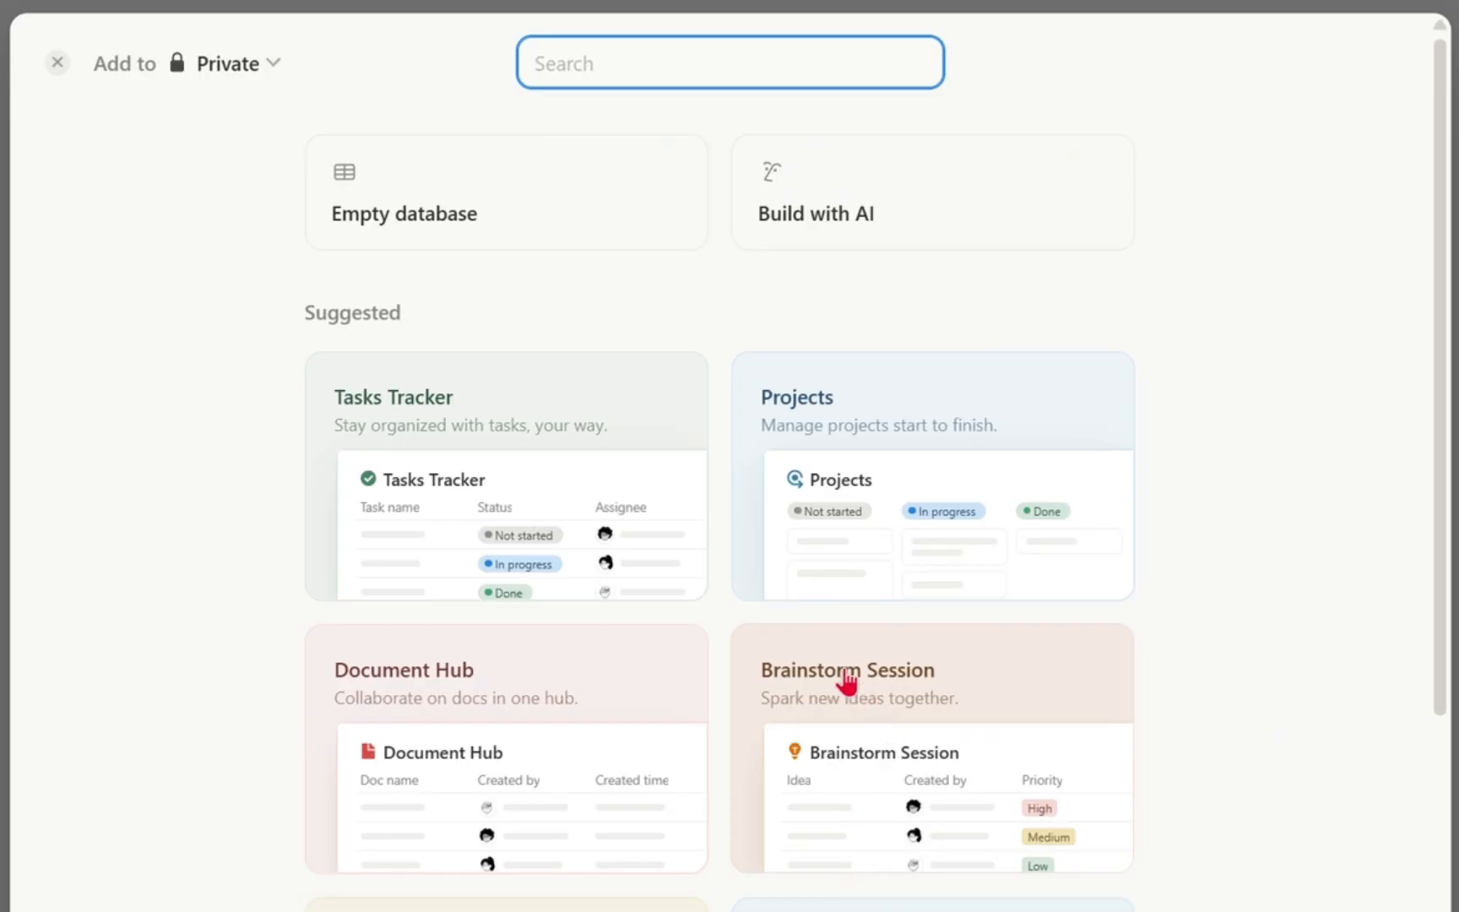
scroll(847, 676, "down", 2)
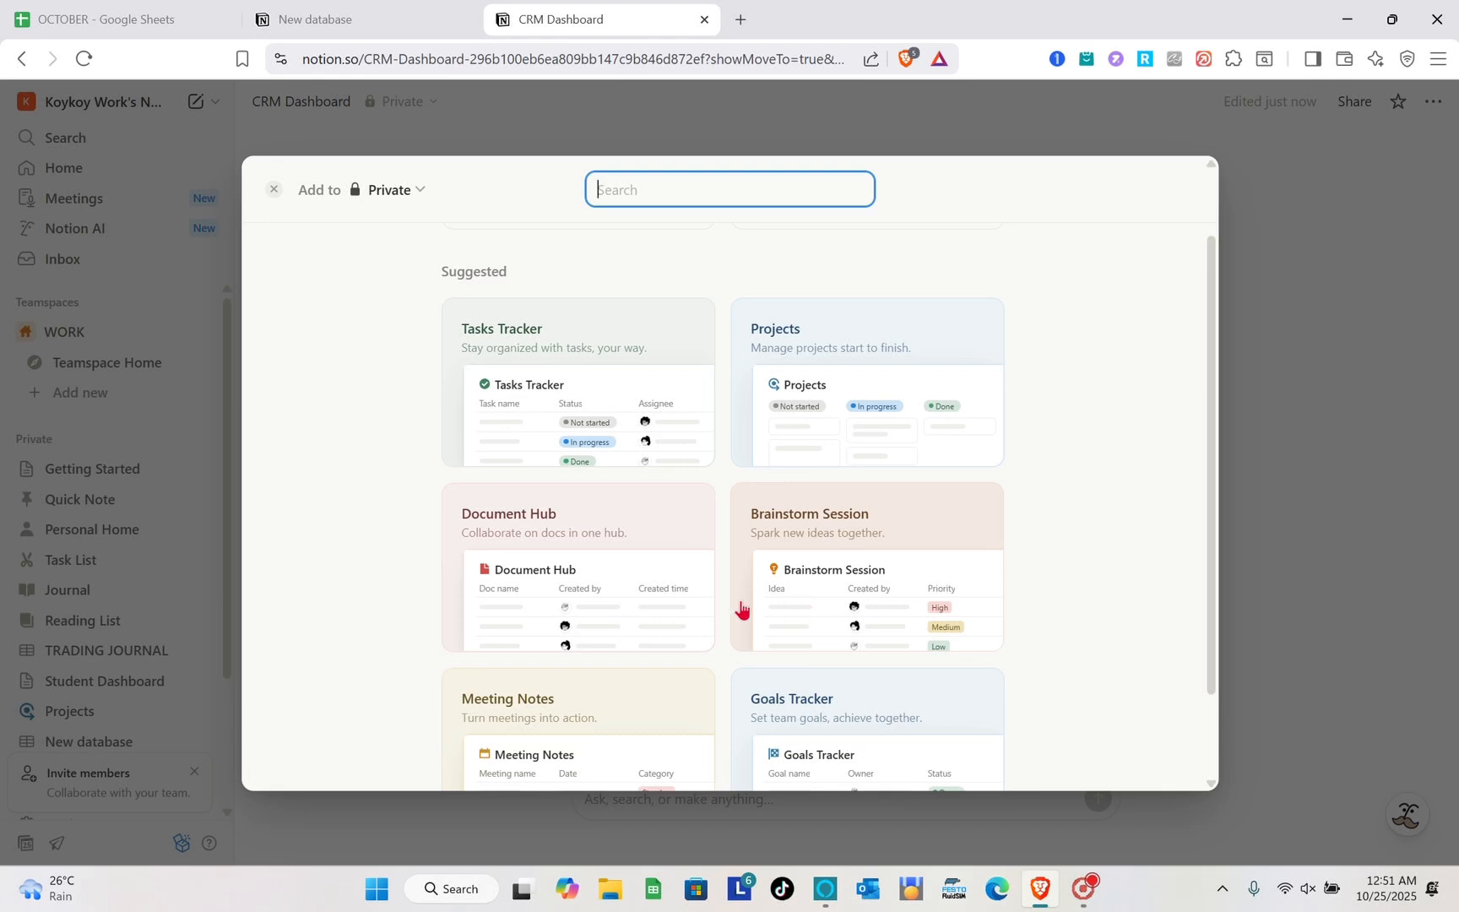
scroll(656, 610, "down", 2)
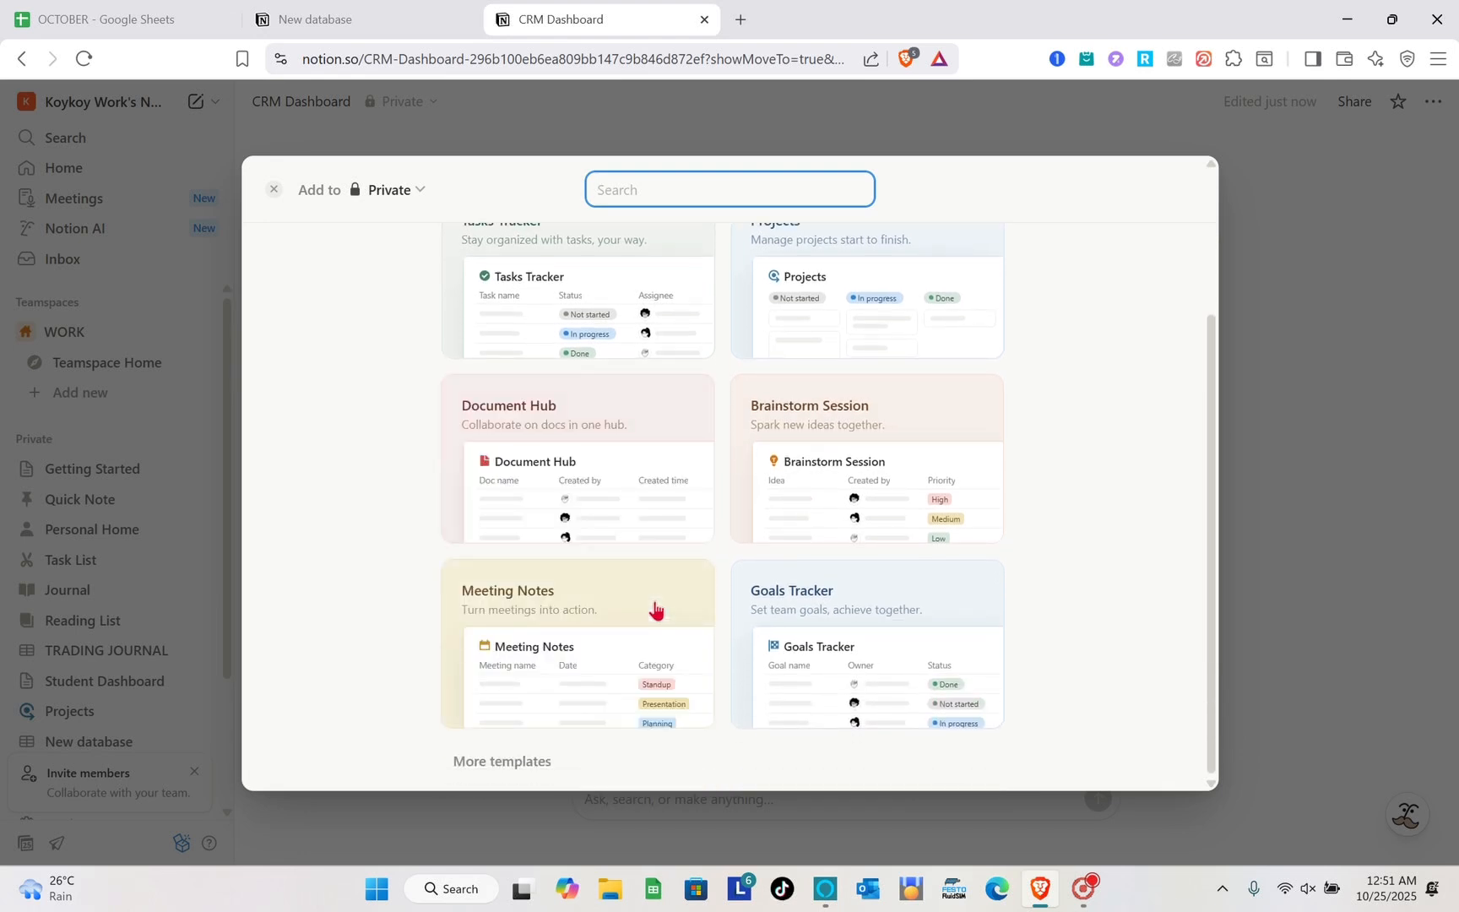
left_click(501, 762)
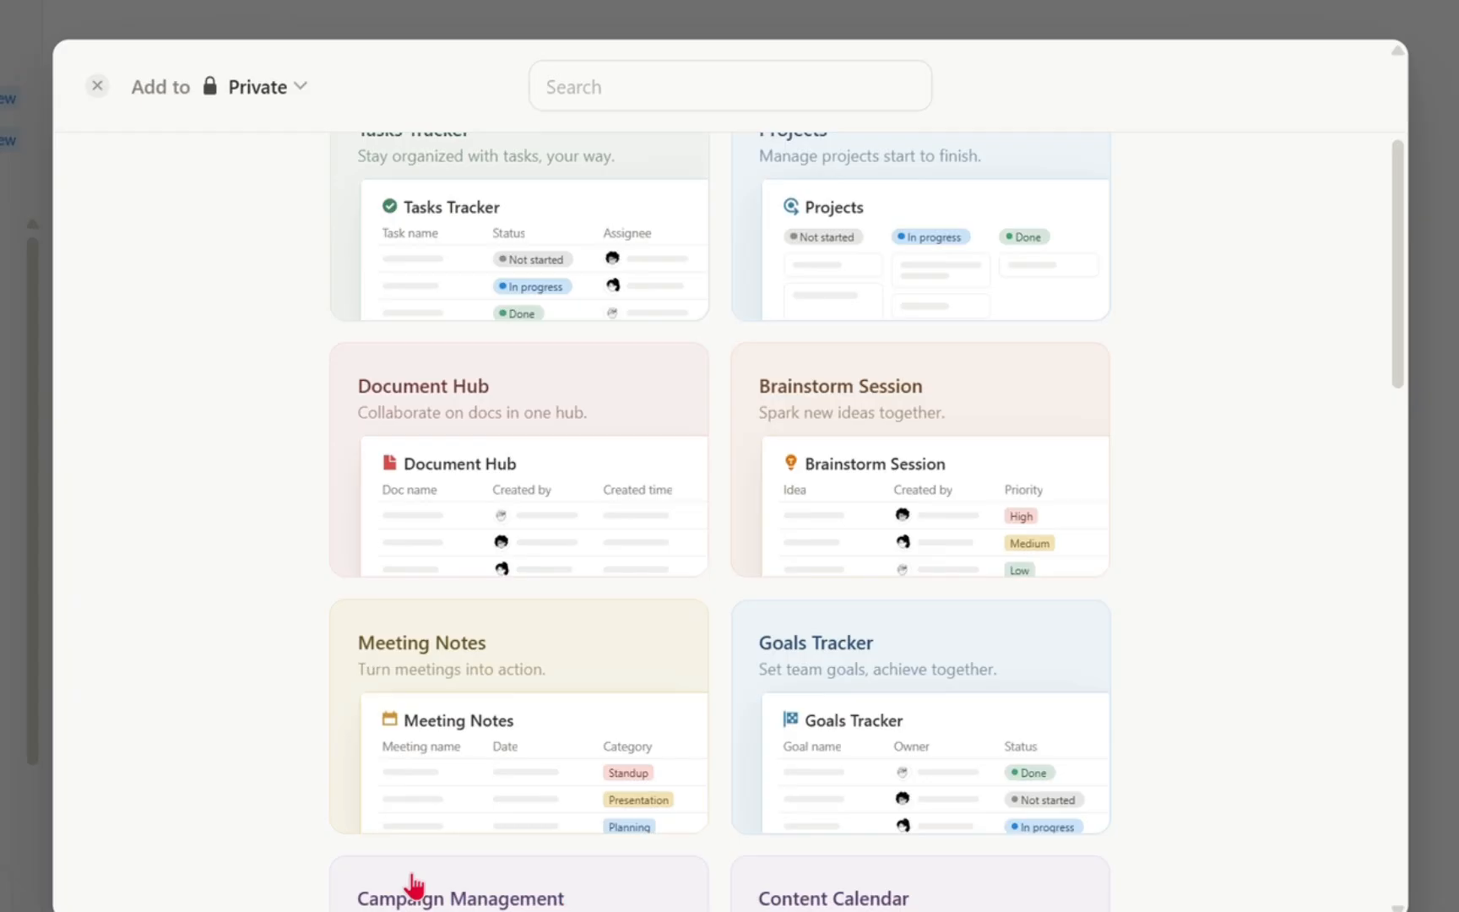
scroll(413, 885, "down", 8)
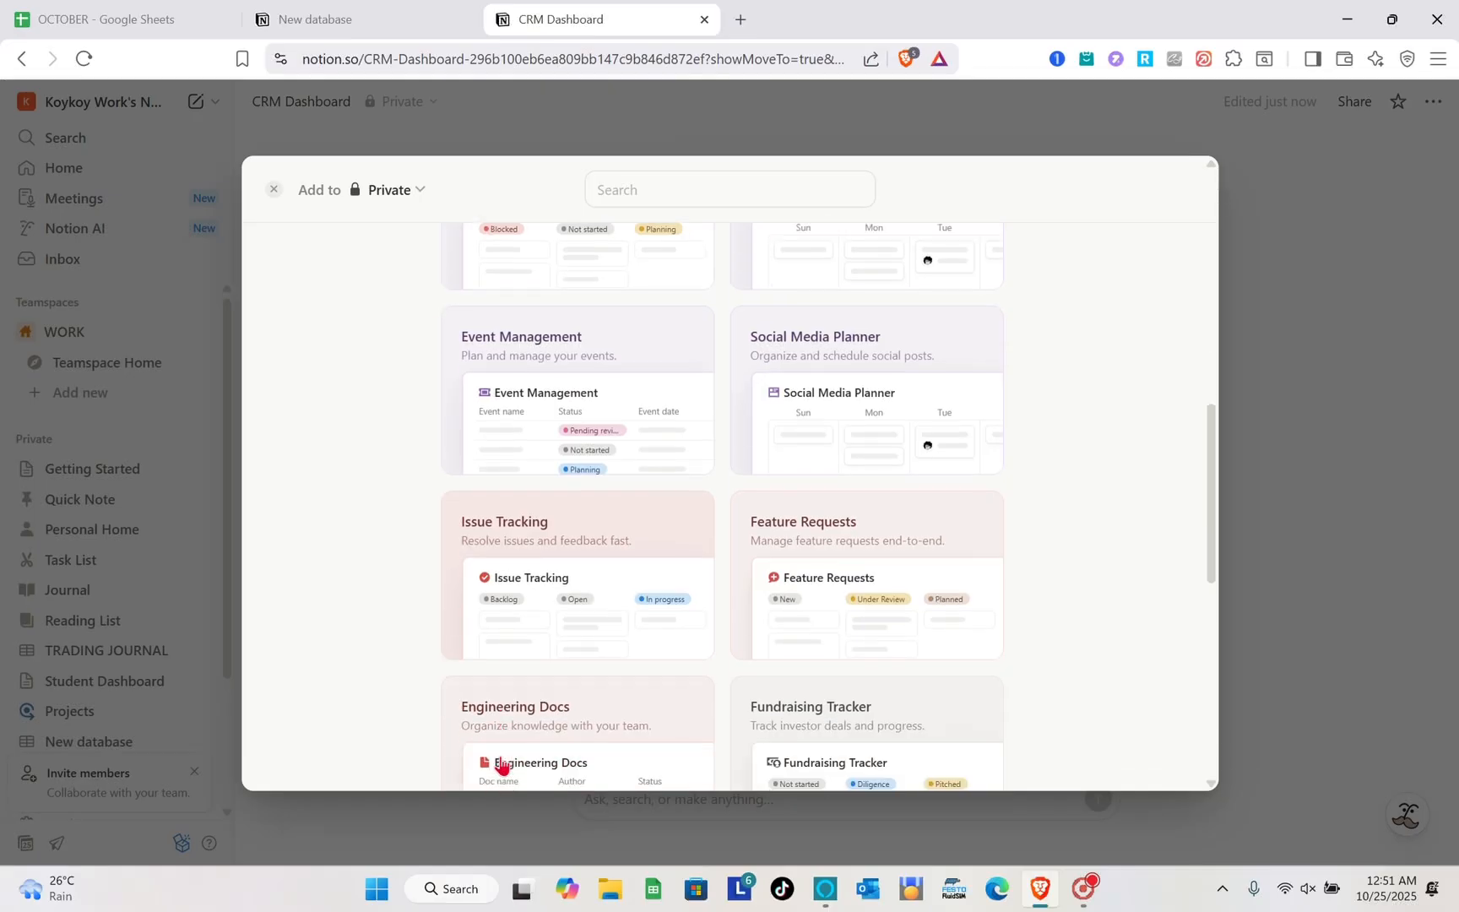
scroll(500, 764, "down", 8)
scroll(500, 764, "down", 1)
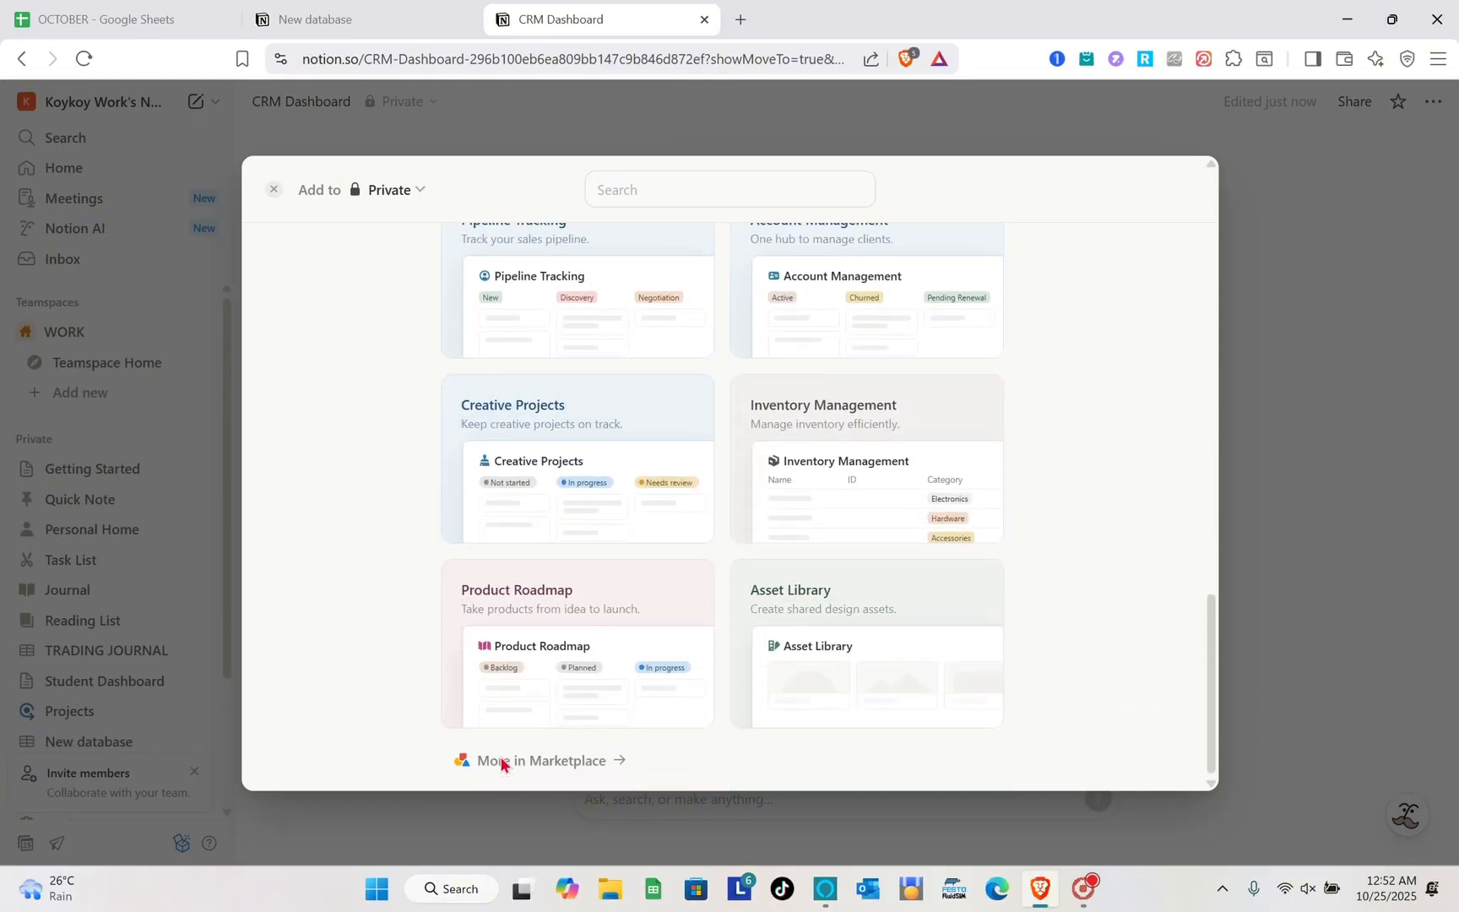
scroll(501, 764, "up", 15)
scroll(500, 764, "up", 2)
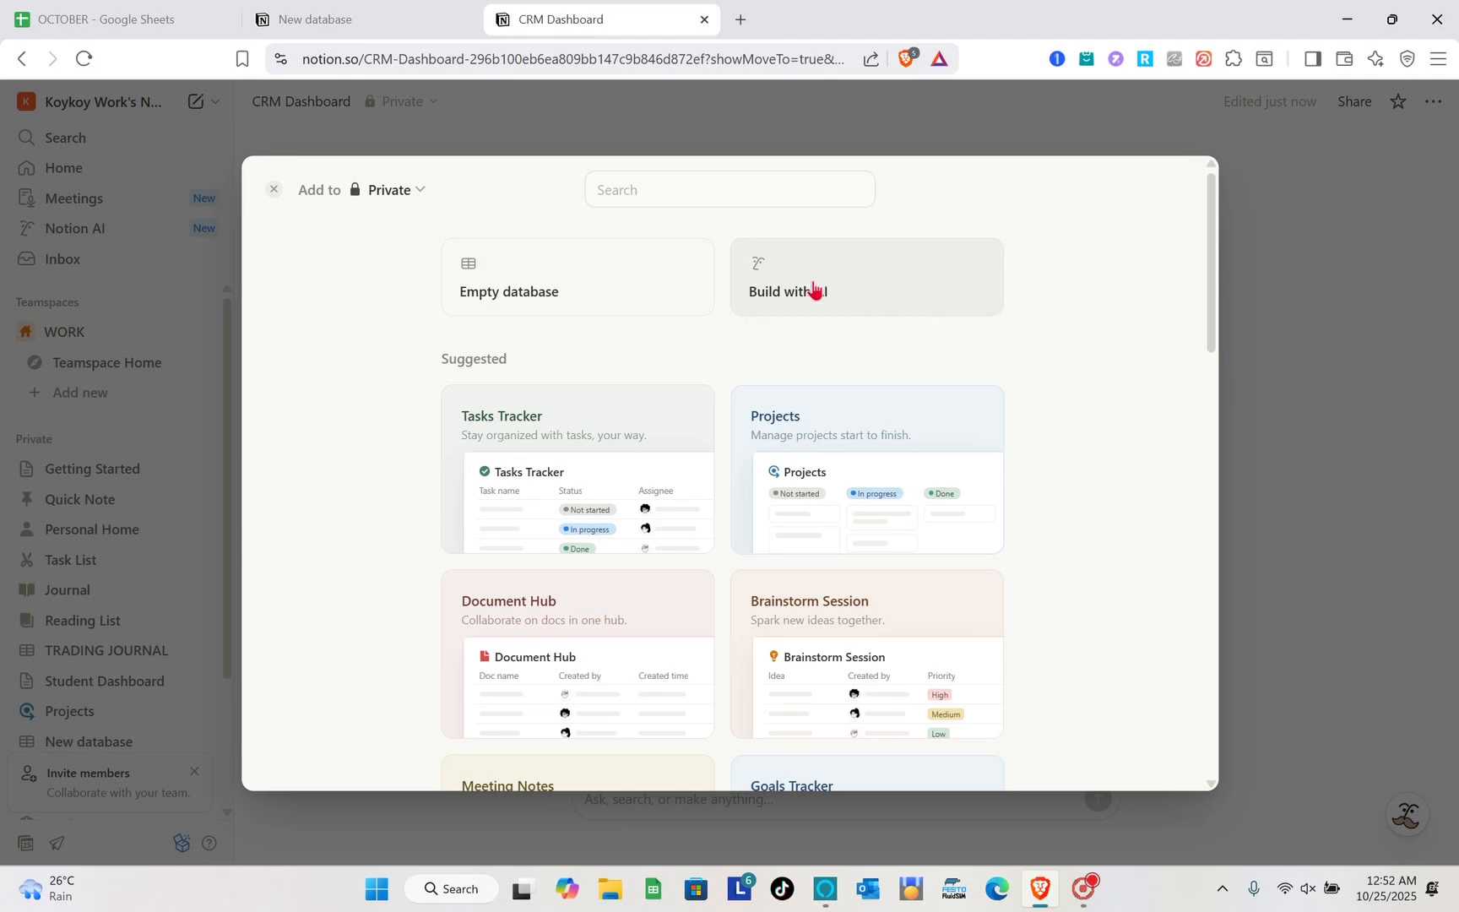
- Create an empty database and name its first entry "CLIENT 1"
left_click(534, 282)
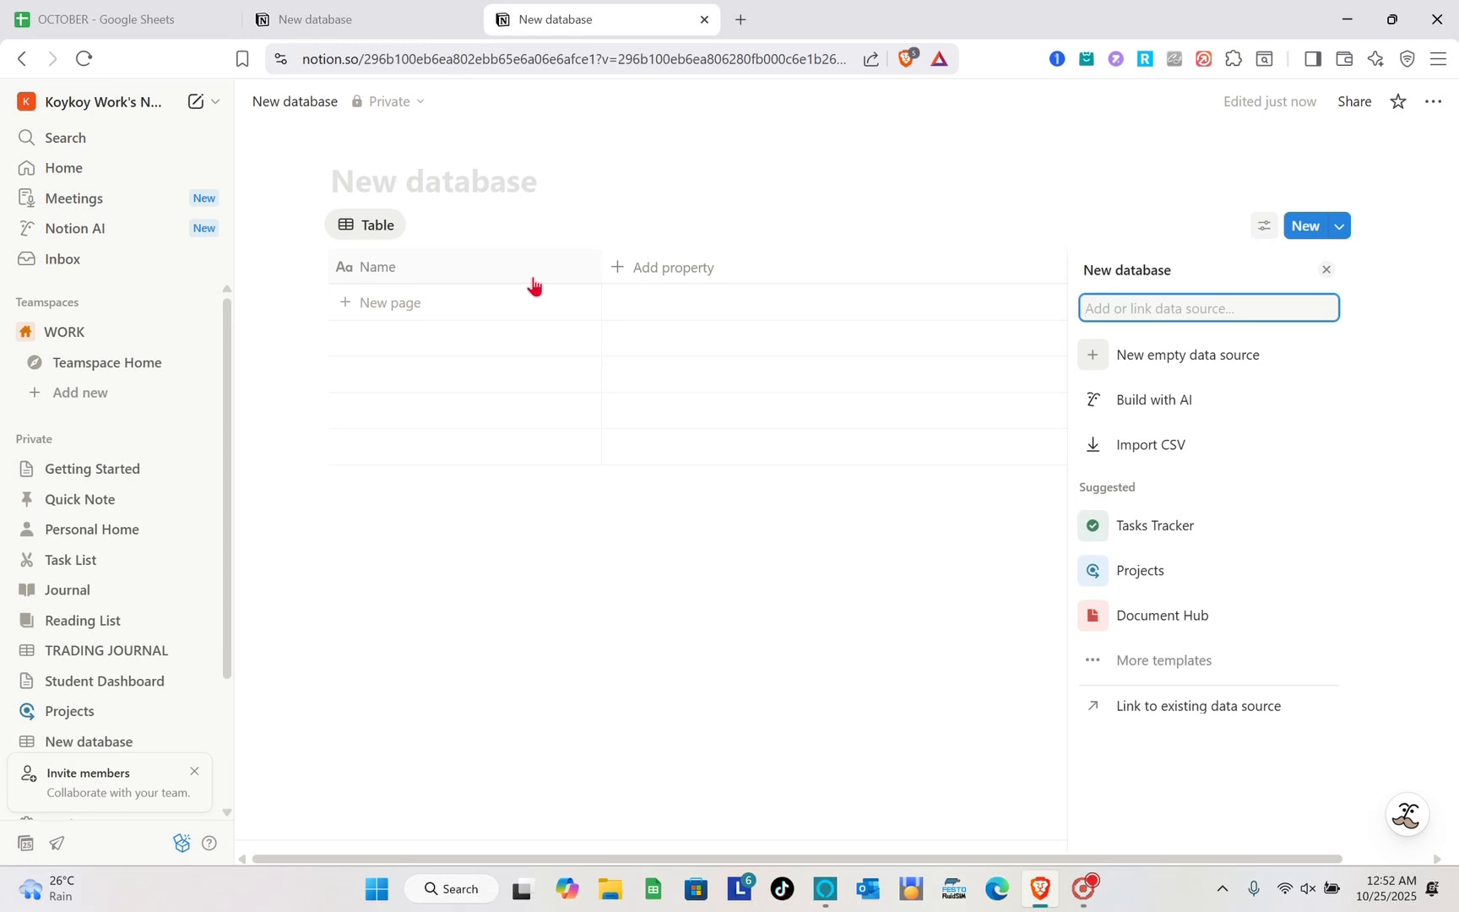
left_click(465, 306)
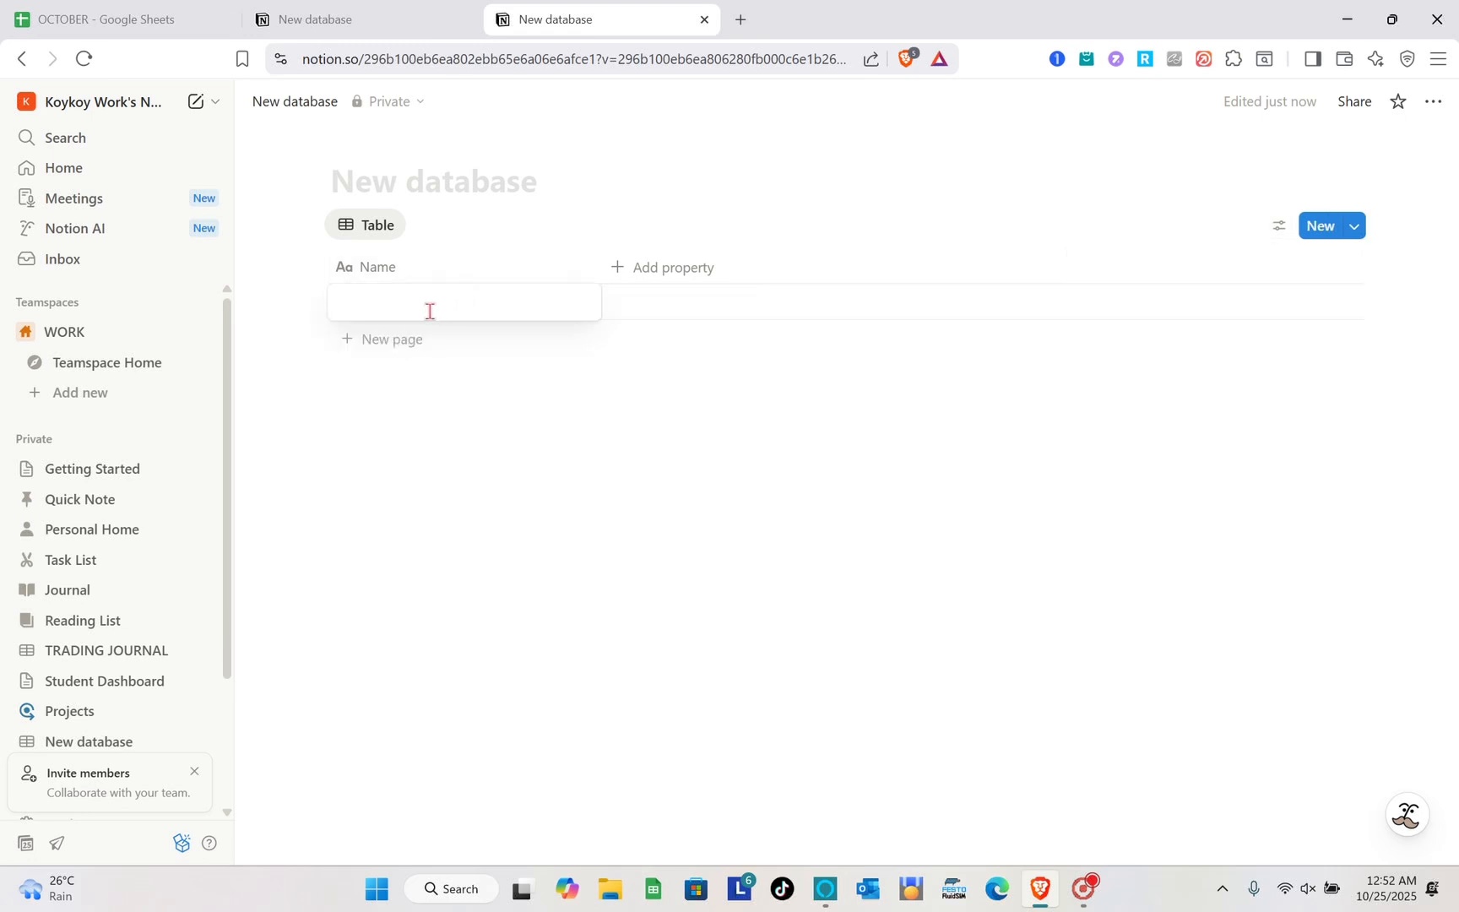
type("CLIE")
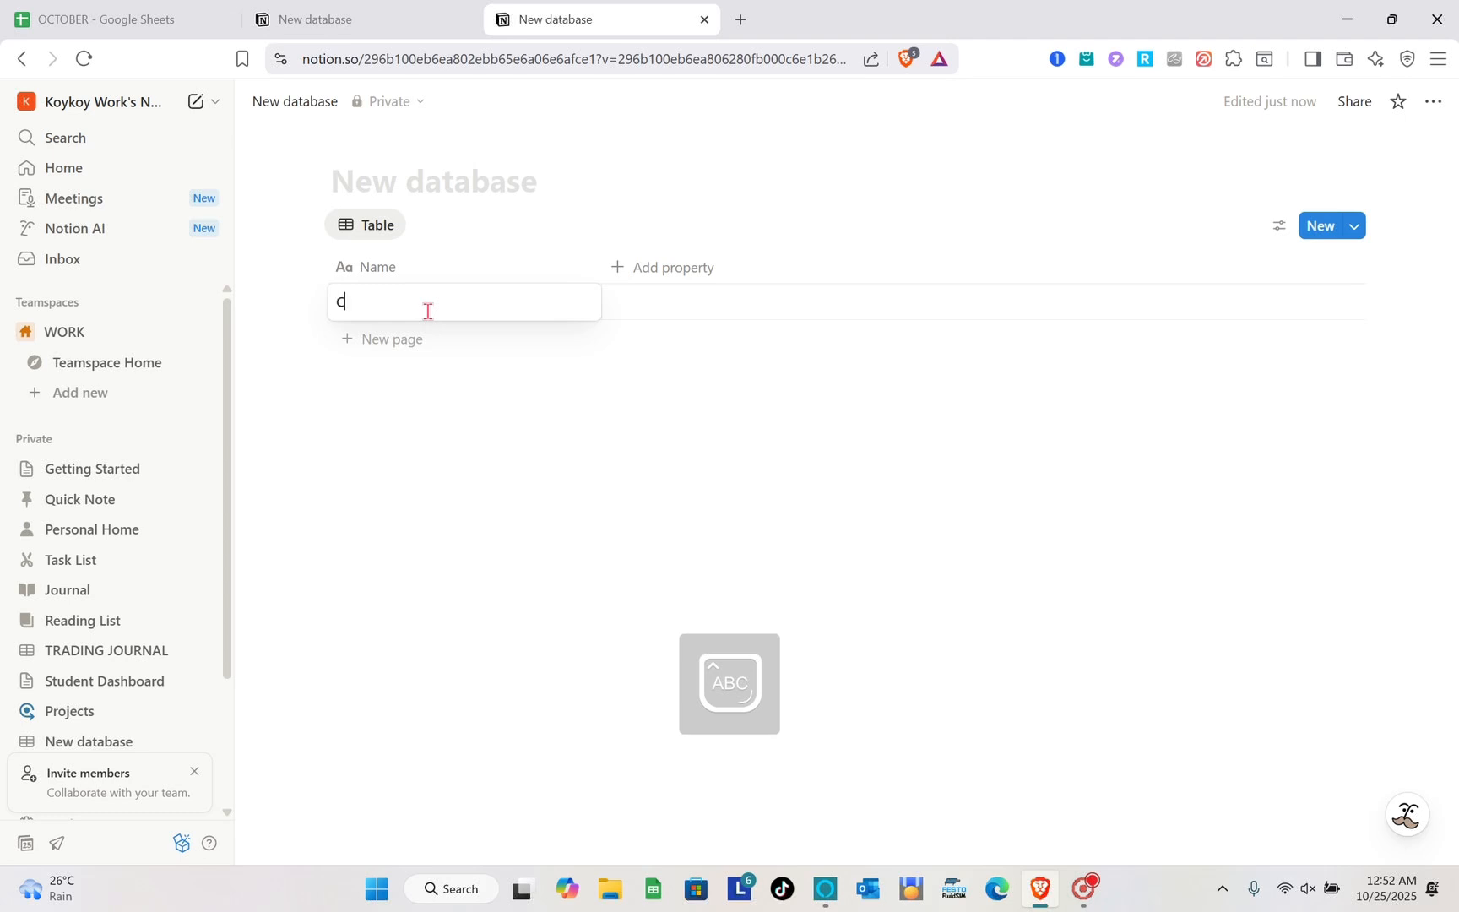
type("NT 1")
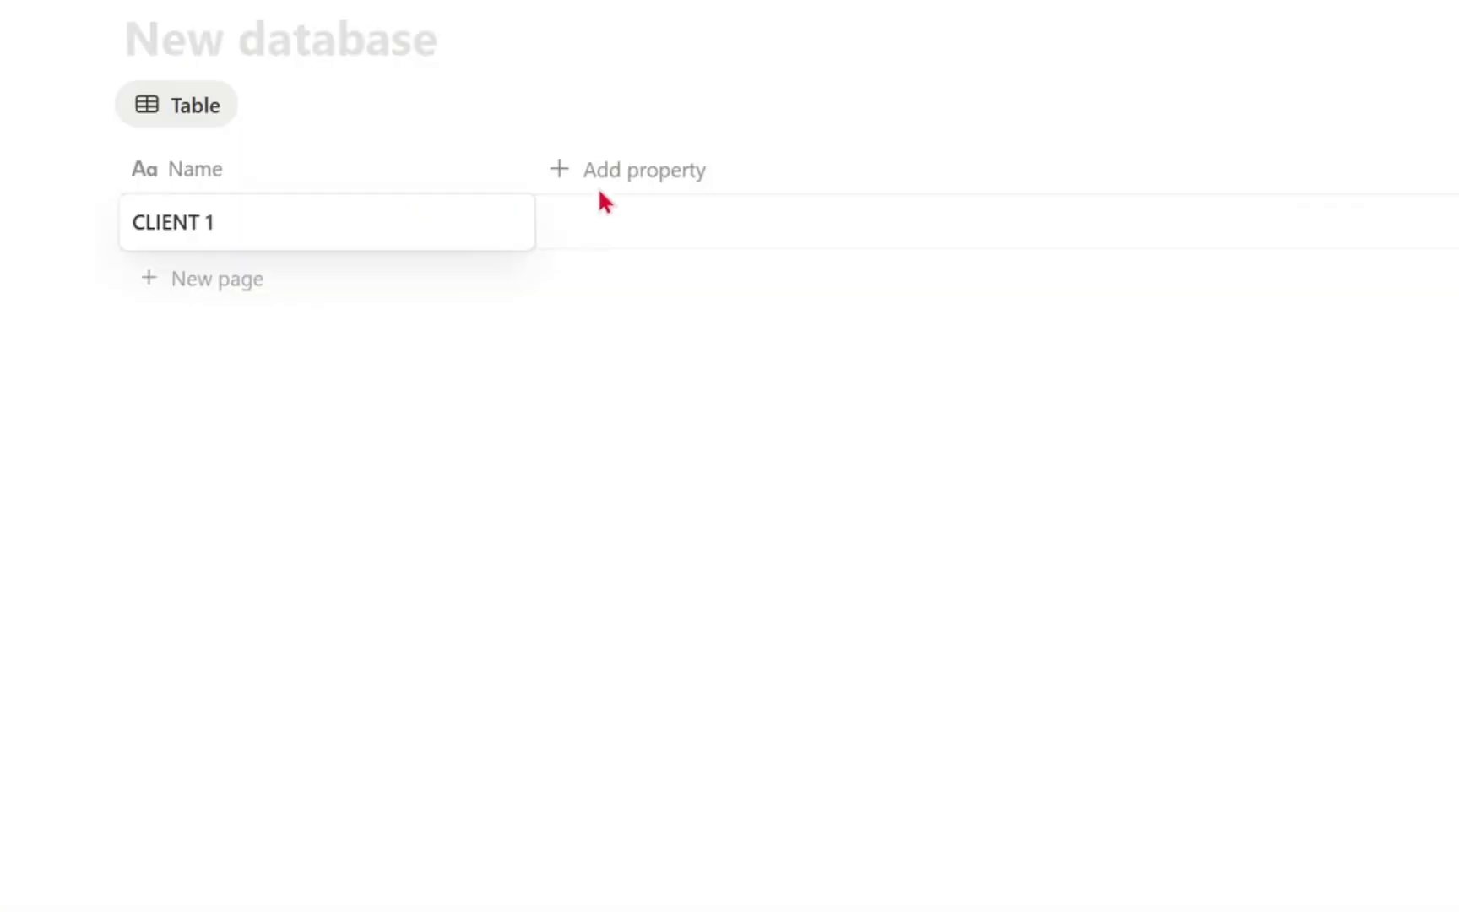
key("Escape")
- Add a Status property to the table and create a second entry named "CLIENT 2"
left_click(640, 179)
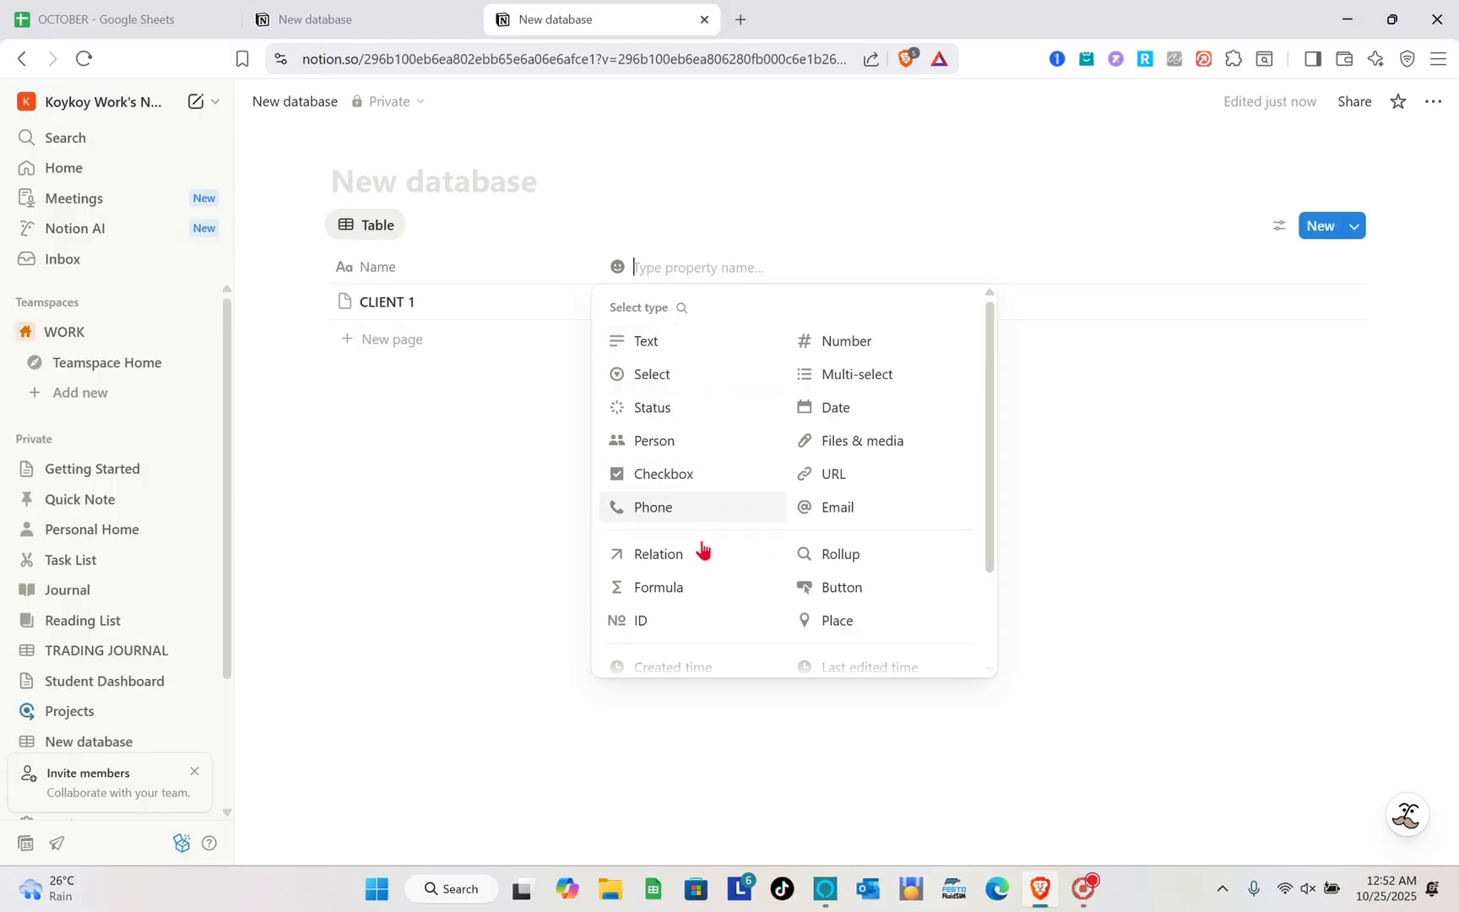
left_click(643, 404)
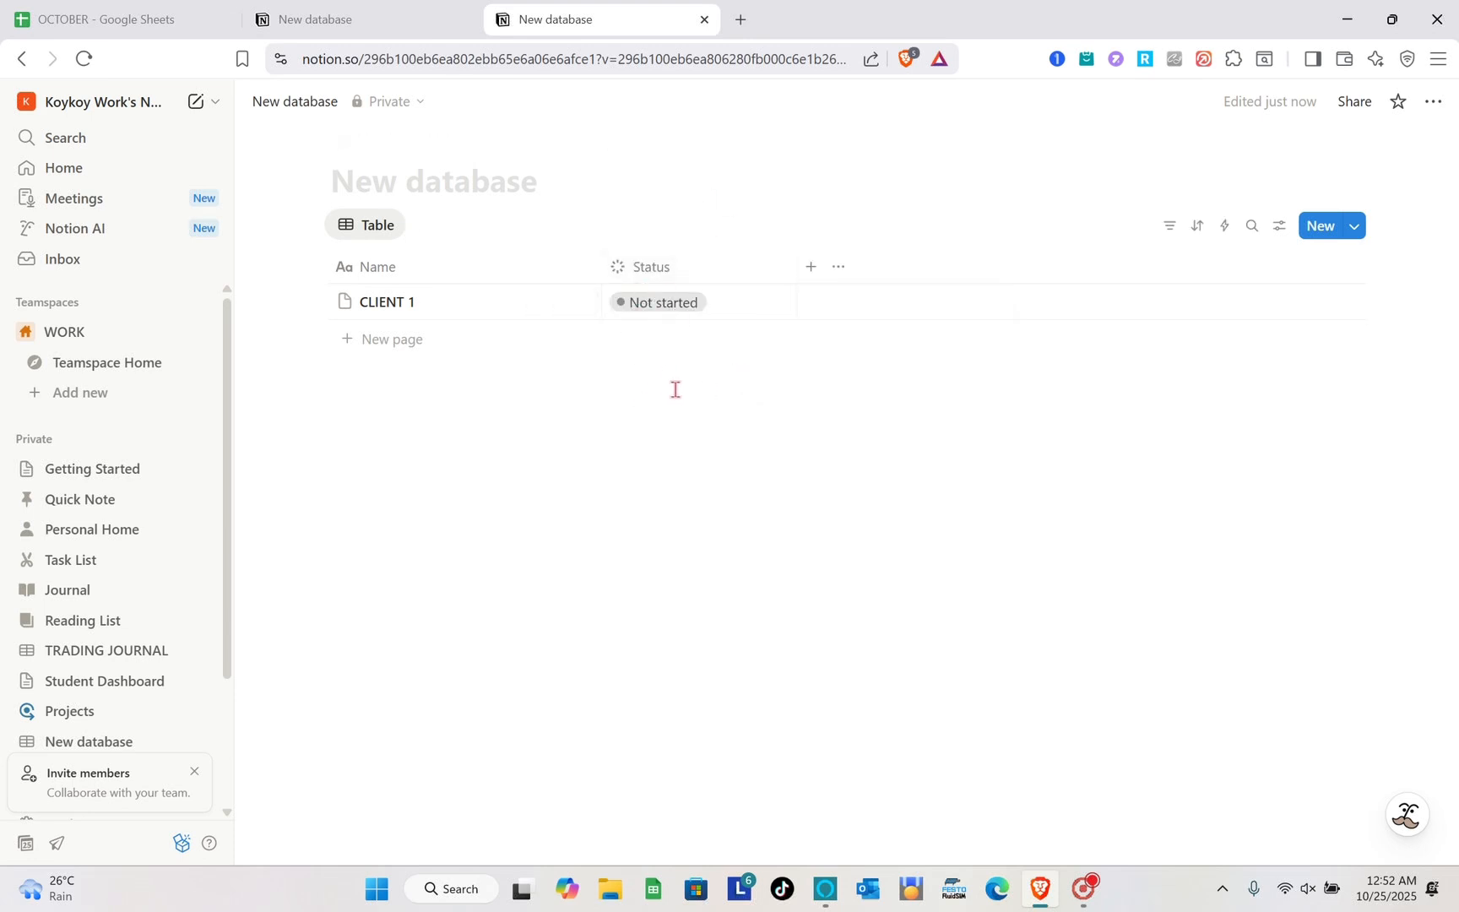
left_click(390, 346)
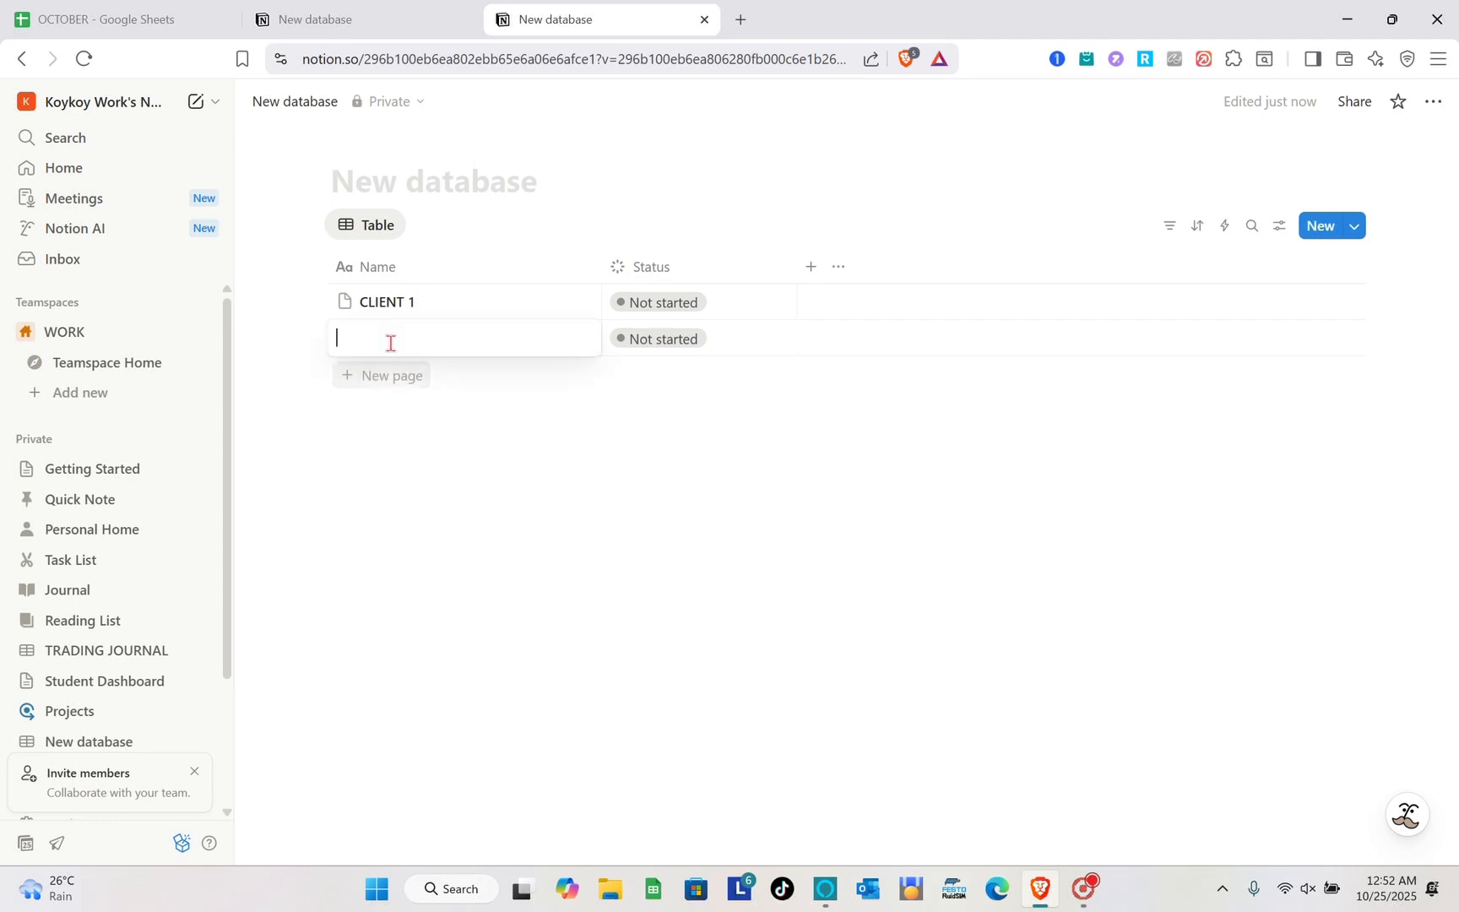
type("CLINT")
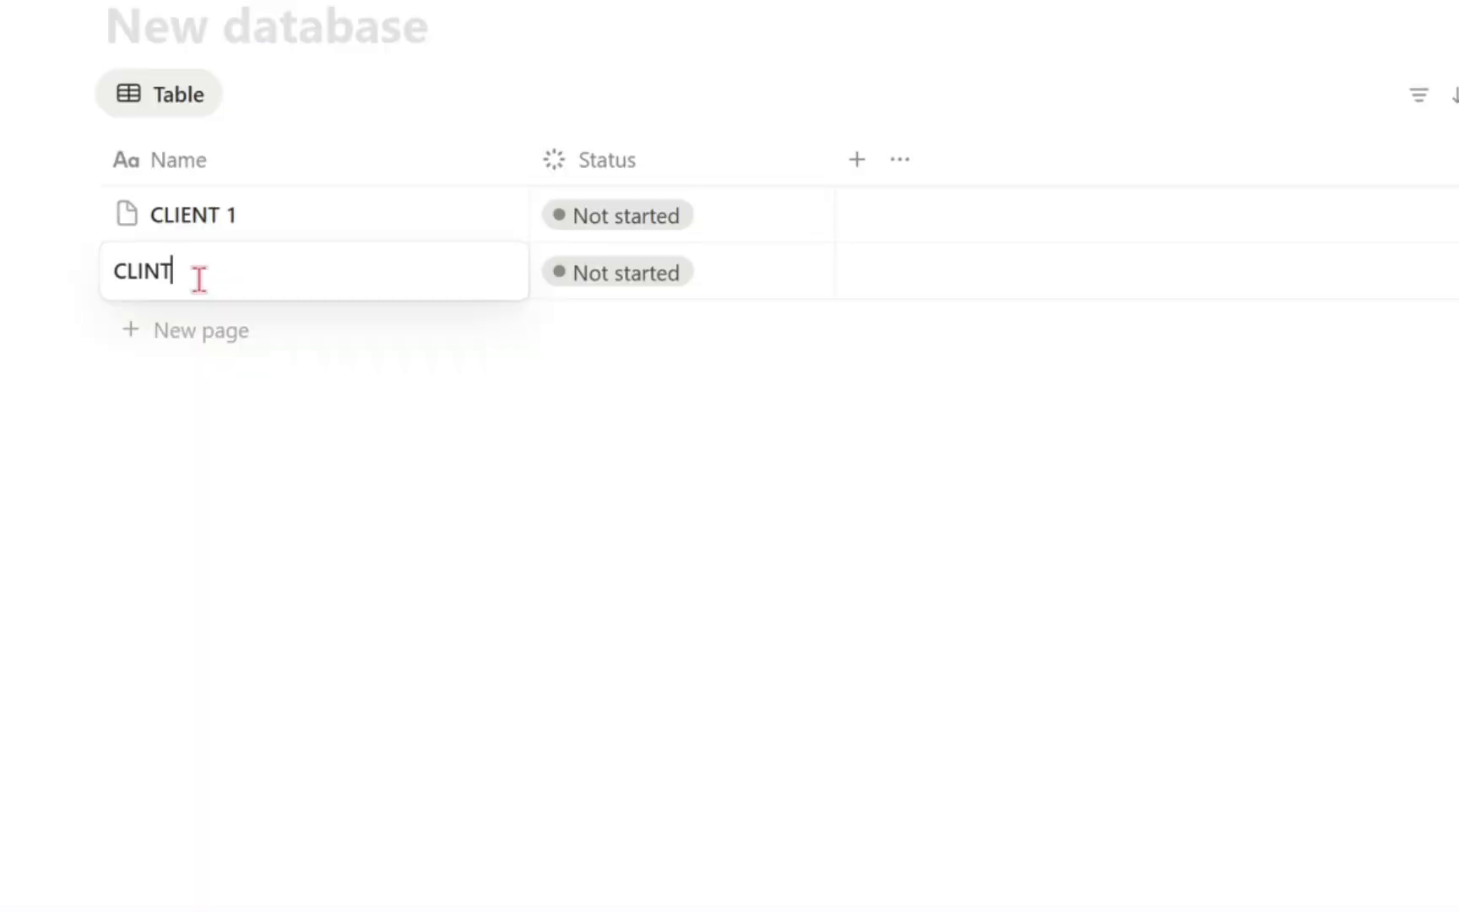
key("BackSpace")
key("BackSpace")
type("ENT 2")
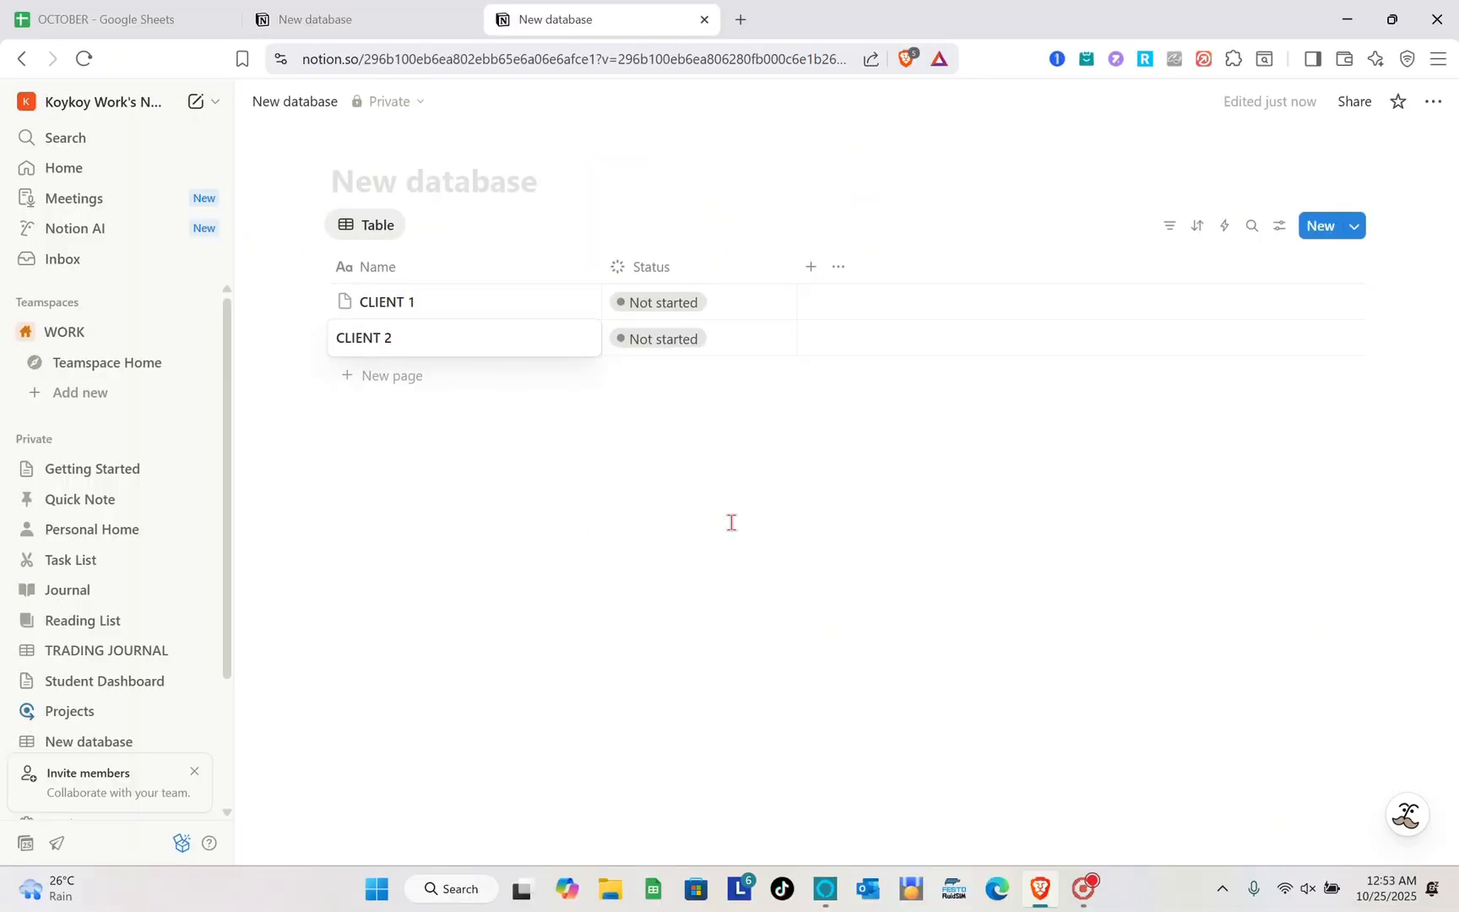
- Finish the CLIENT 2 name entry and add an Email property to the table
key("Escape")
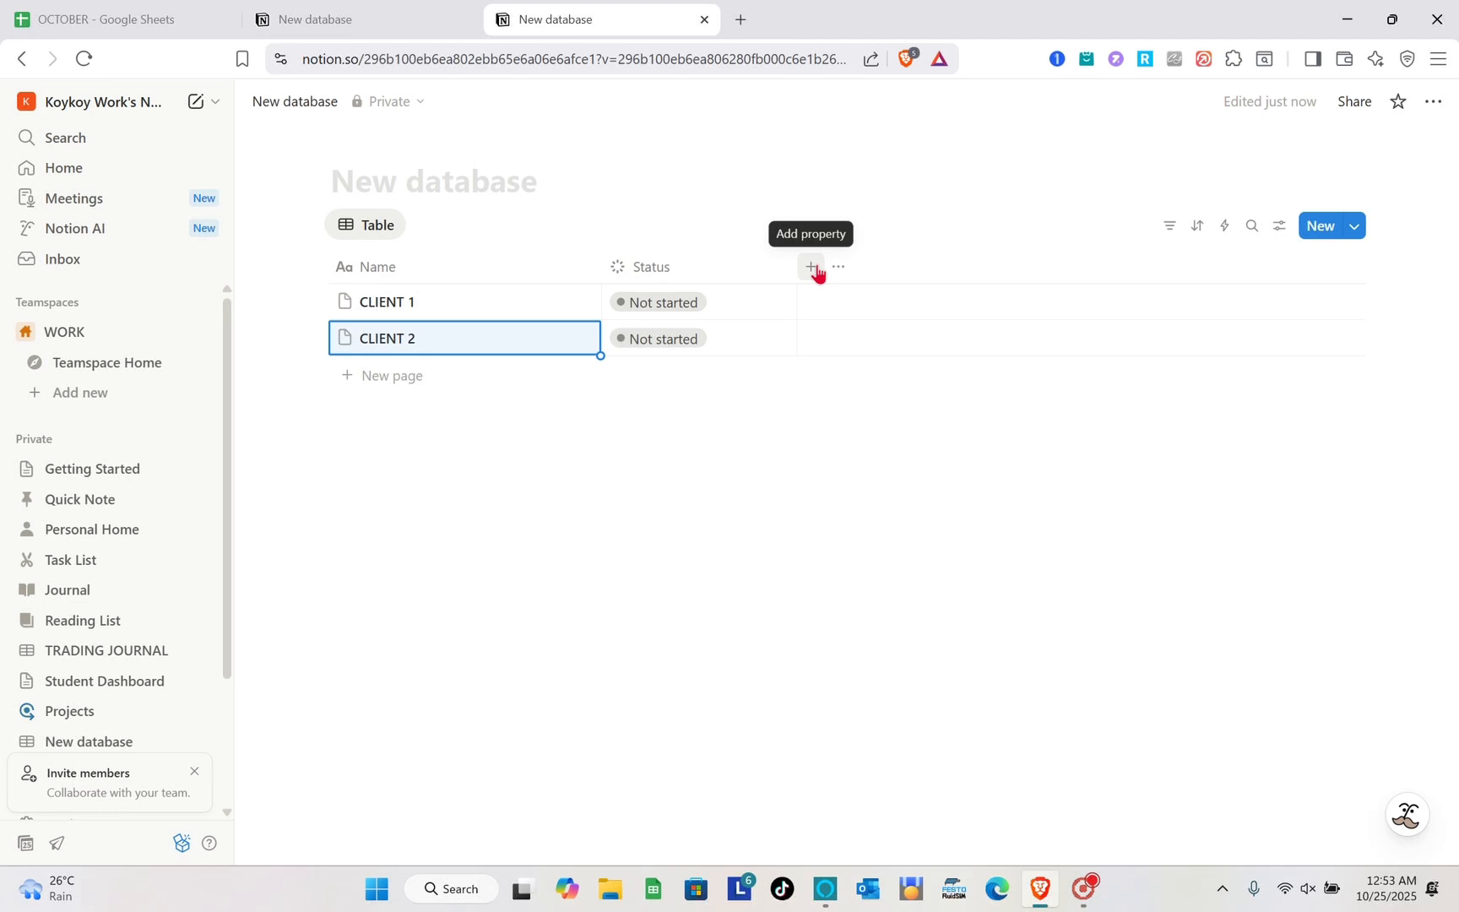
left_click(811, 267)
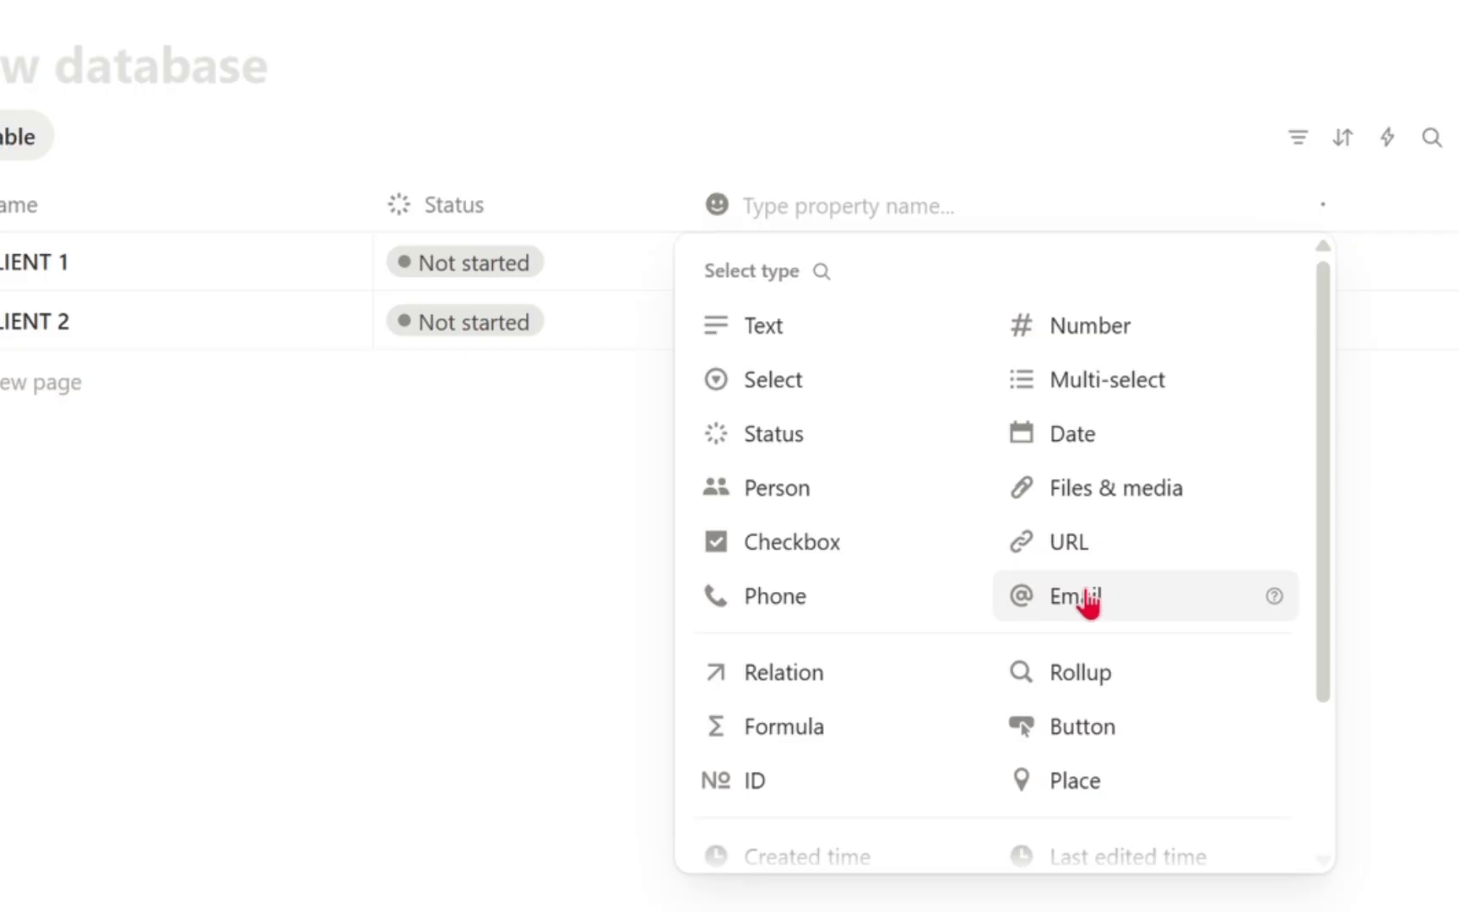
left_click(1033, 508)
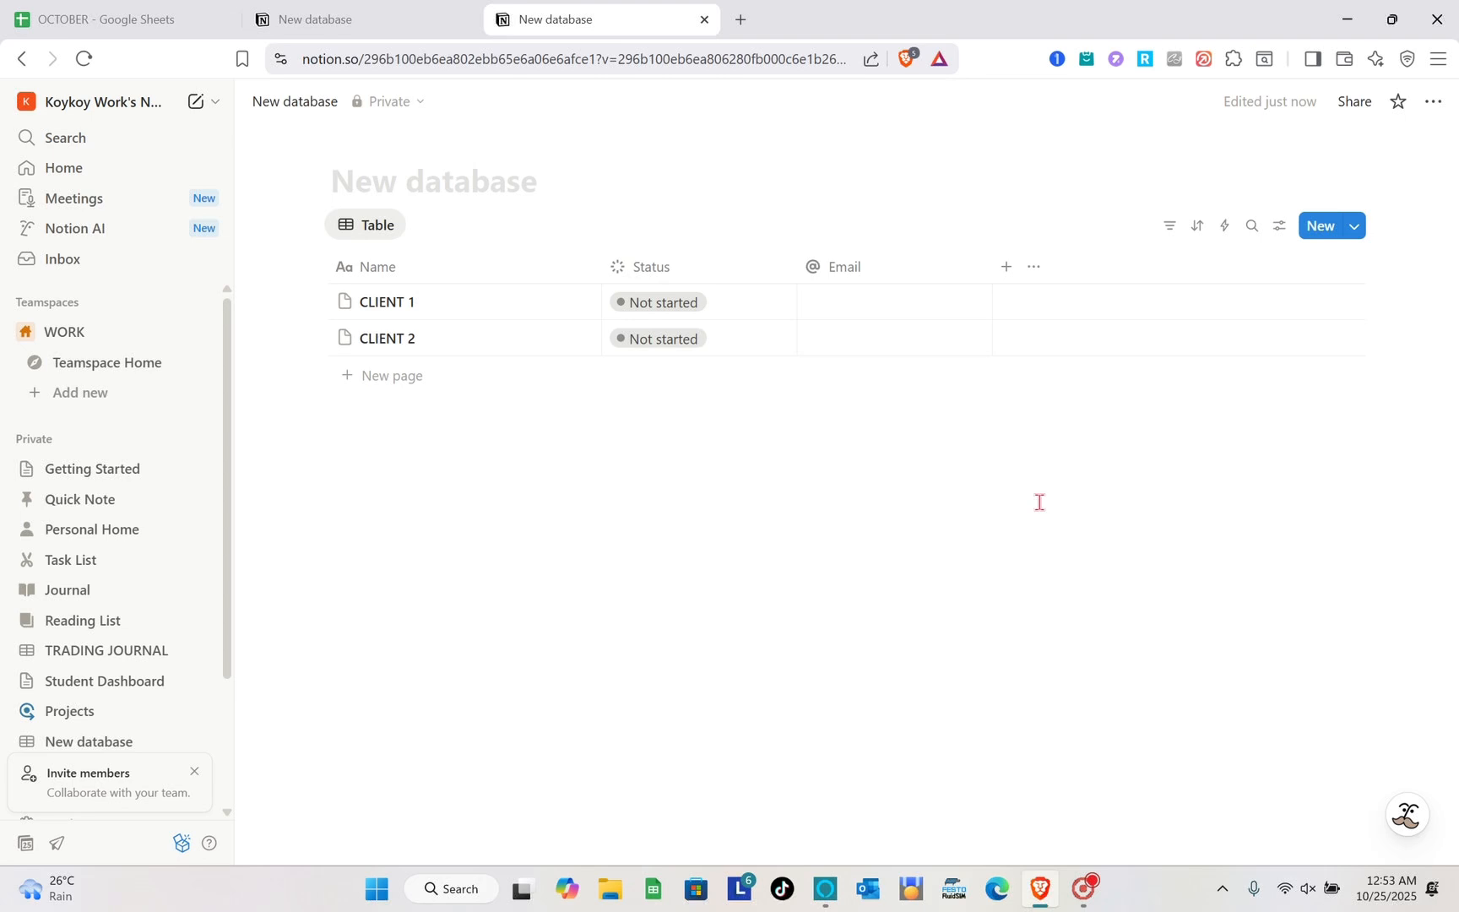
- Add a text property after the Email column and name it "DEAL VALUE"
left_click(1006, 268)
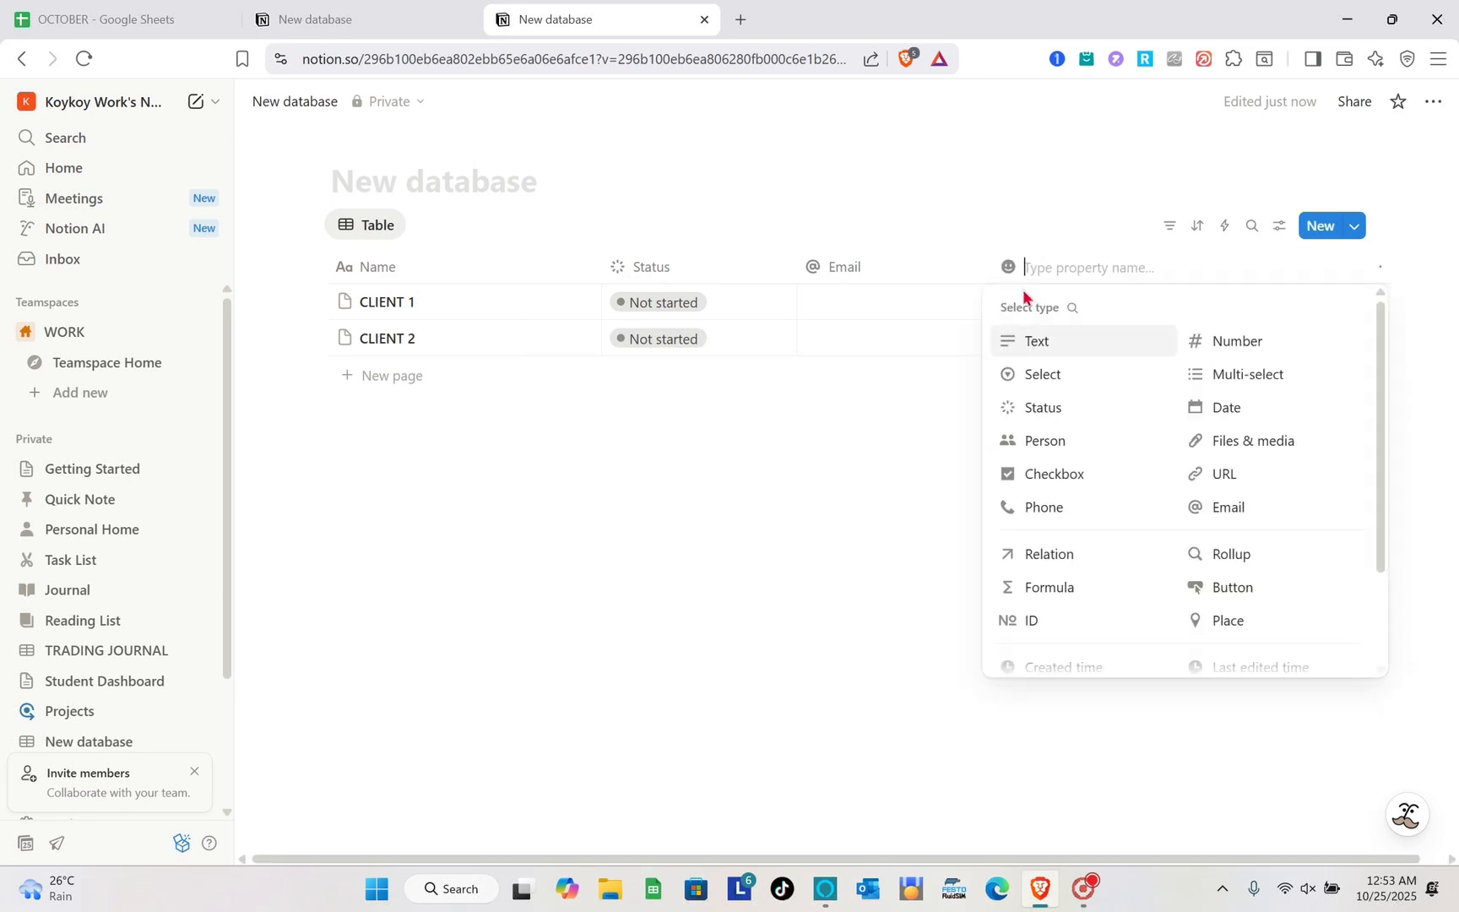
left_click(1051, 341)
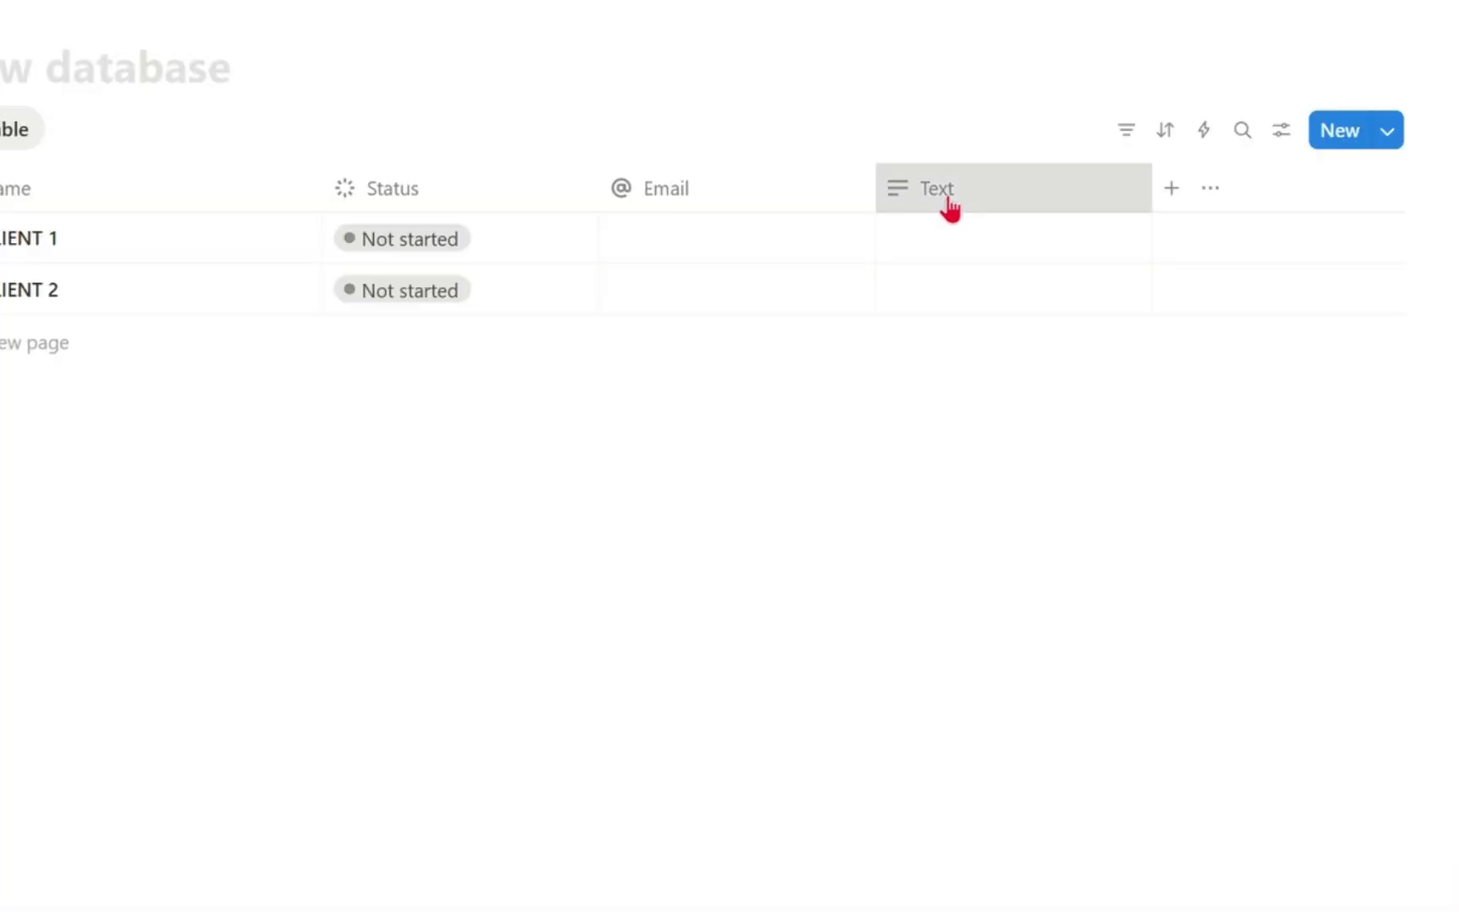
left_click(1058, 274)
double_click(990, 245)
type("DEAL")
type(" VALUE")
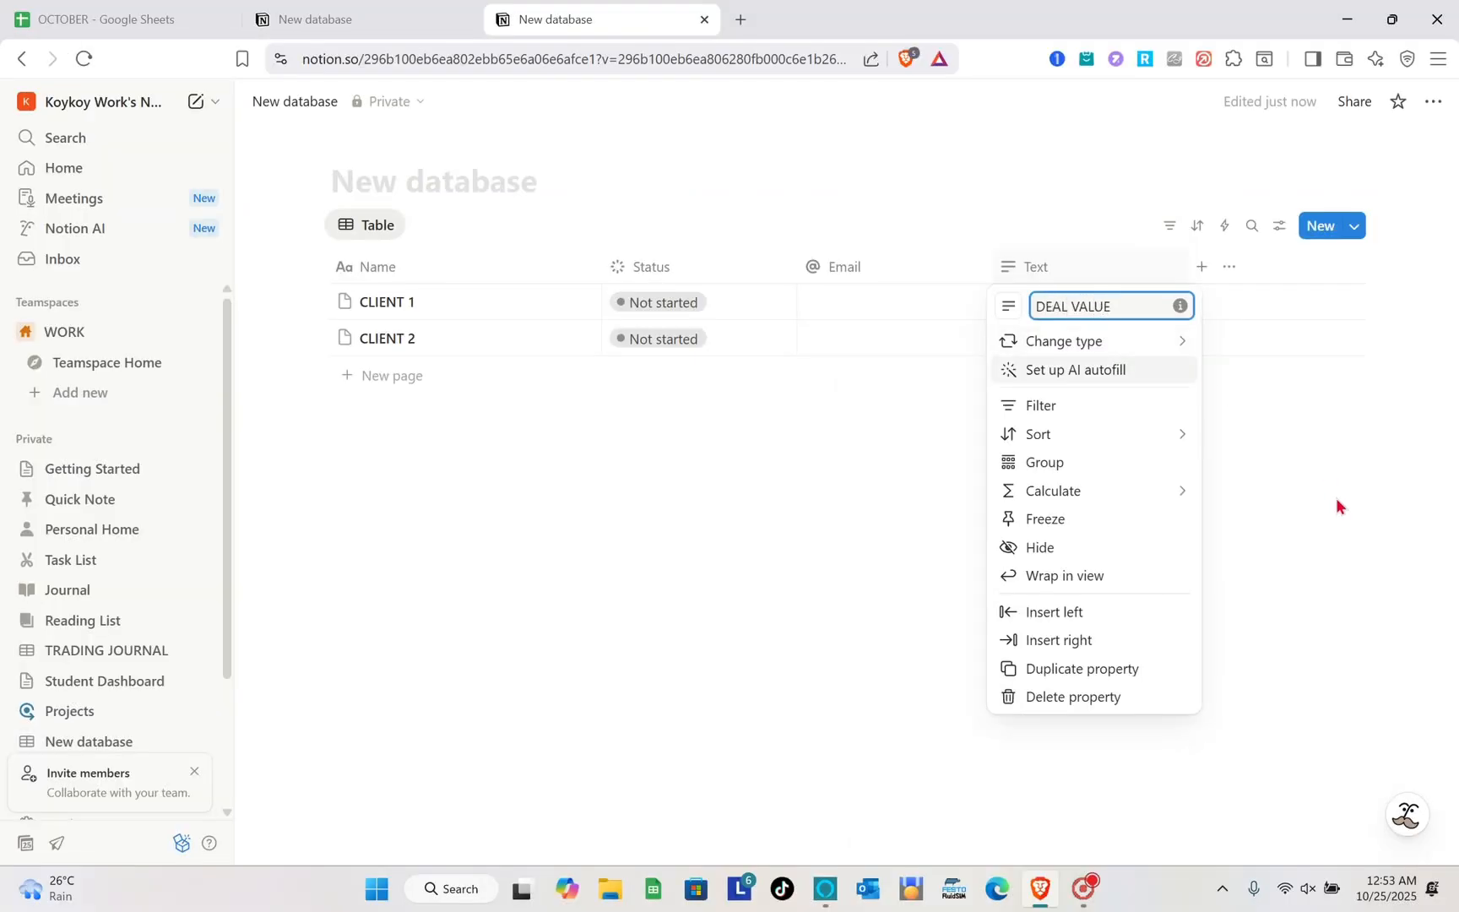
left_click(1336, 498)
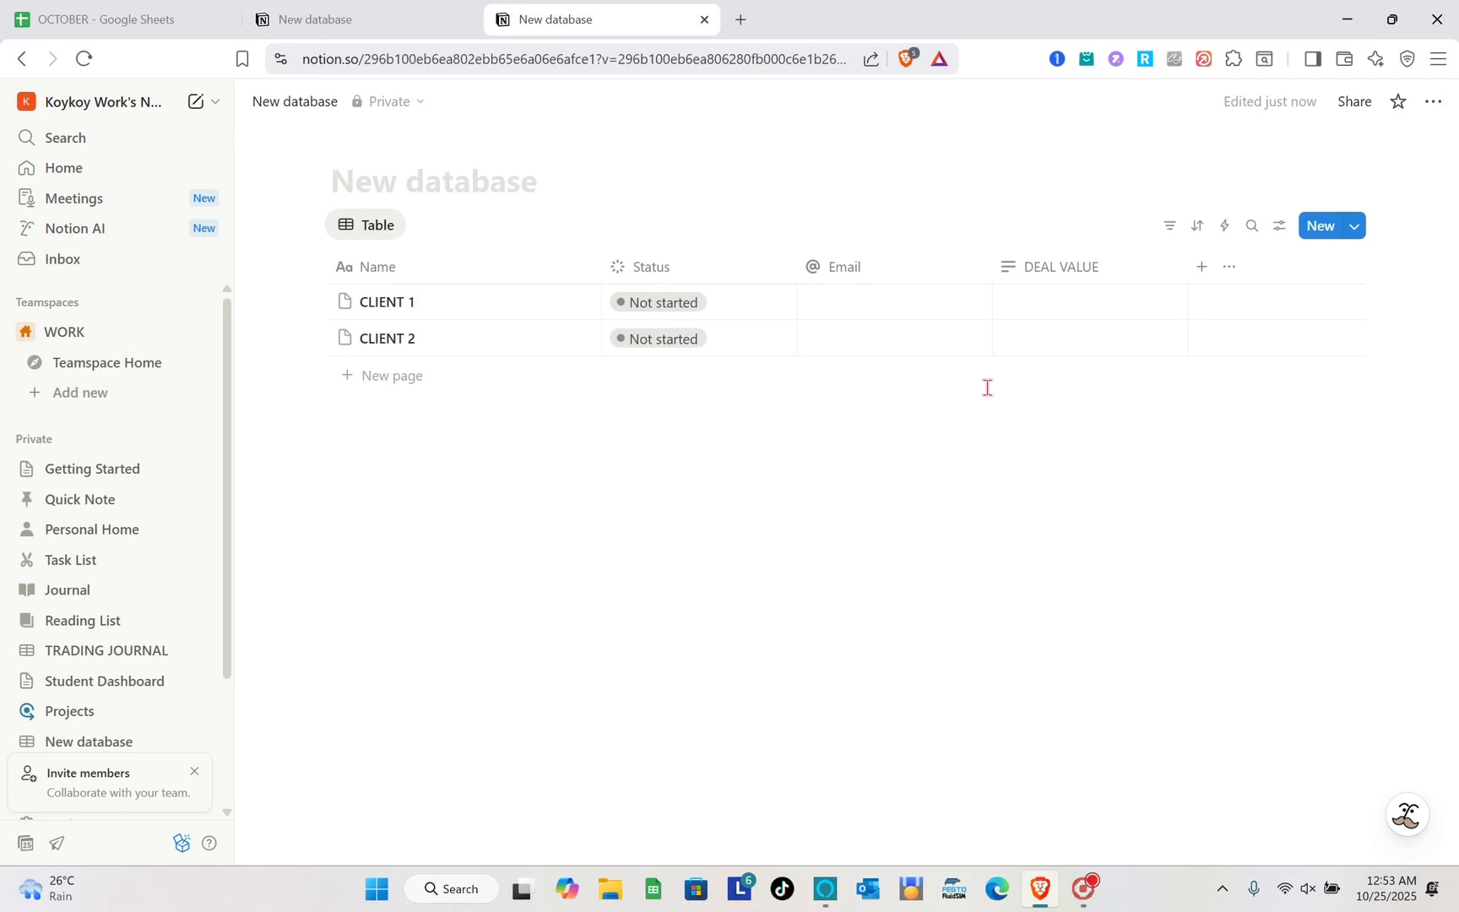
- Add a Date property and a text property named "NOTES" after the DEAL VALUE column
left_click(1201, 267)
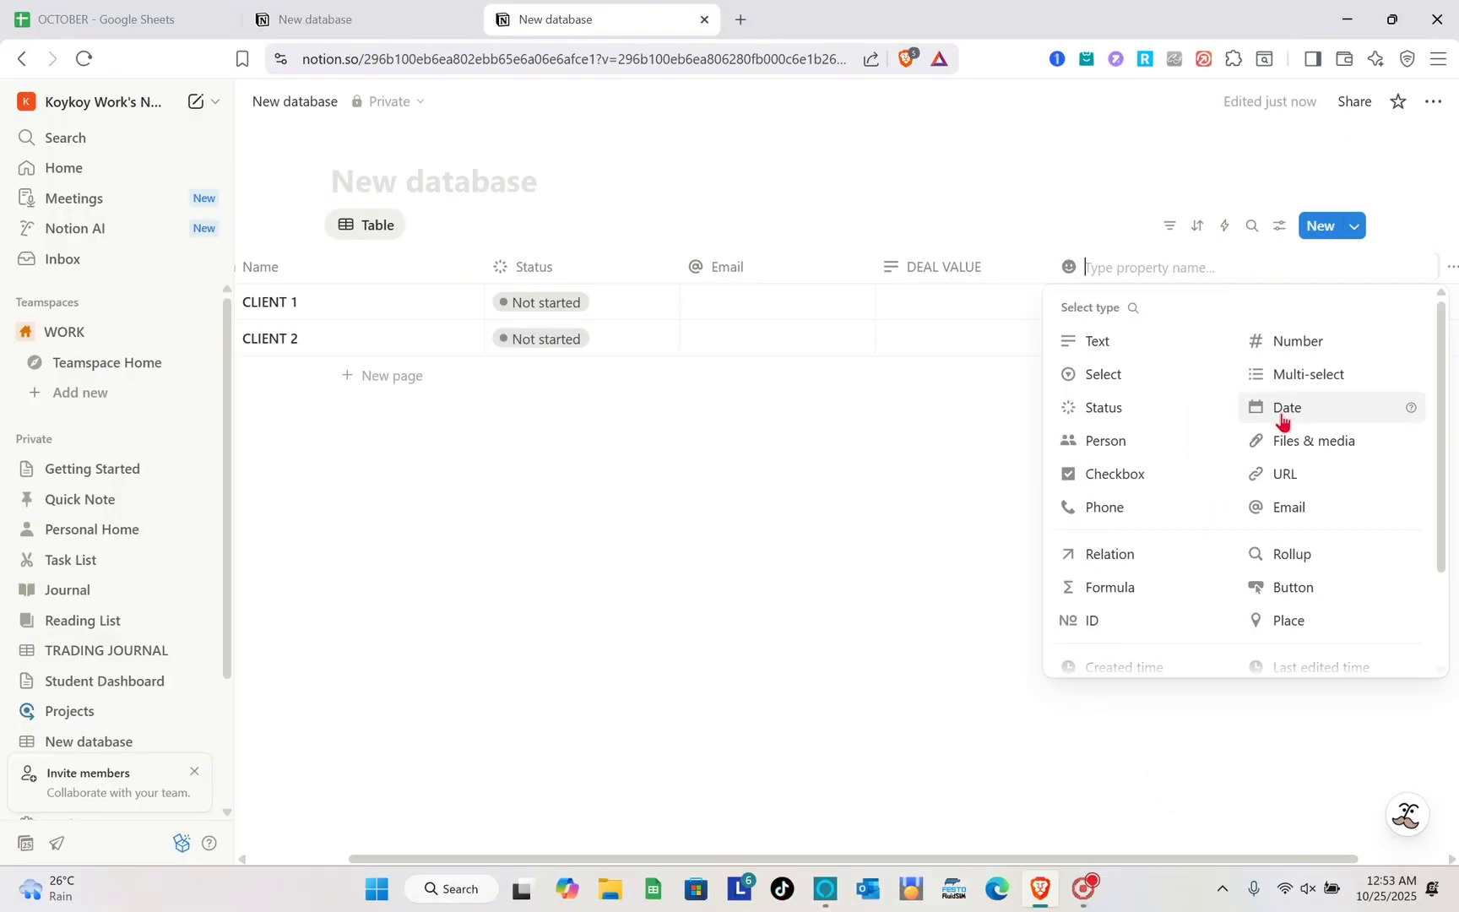
left_click(1281, 412)
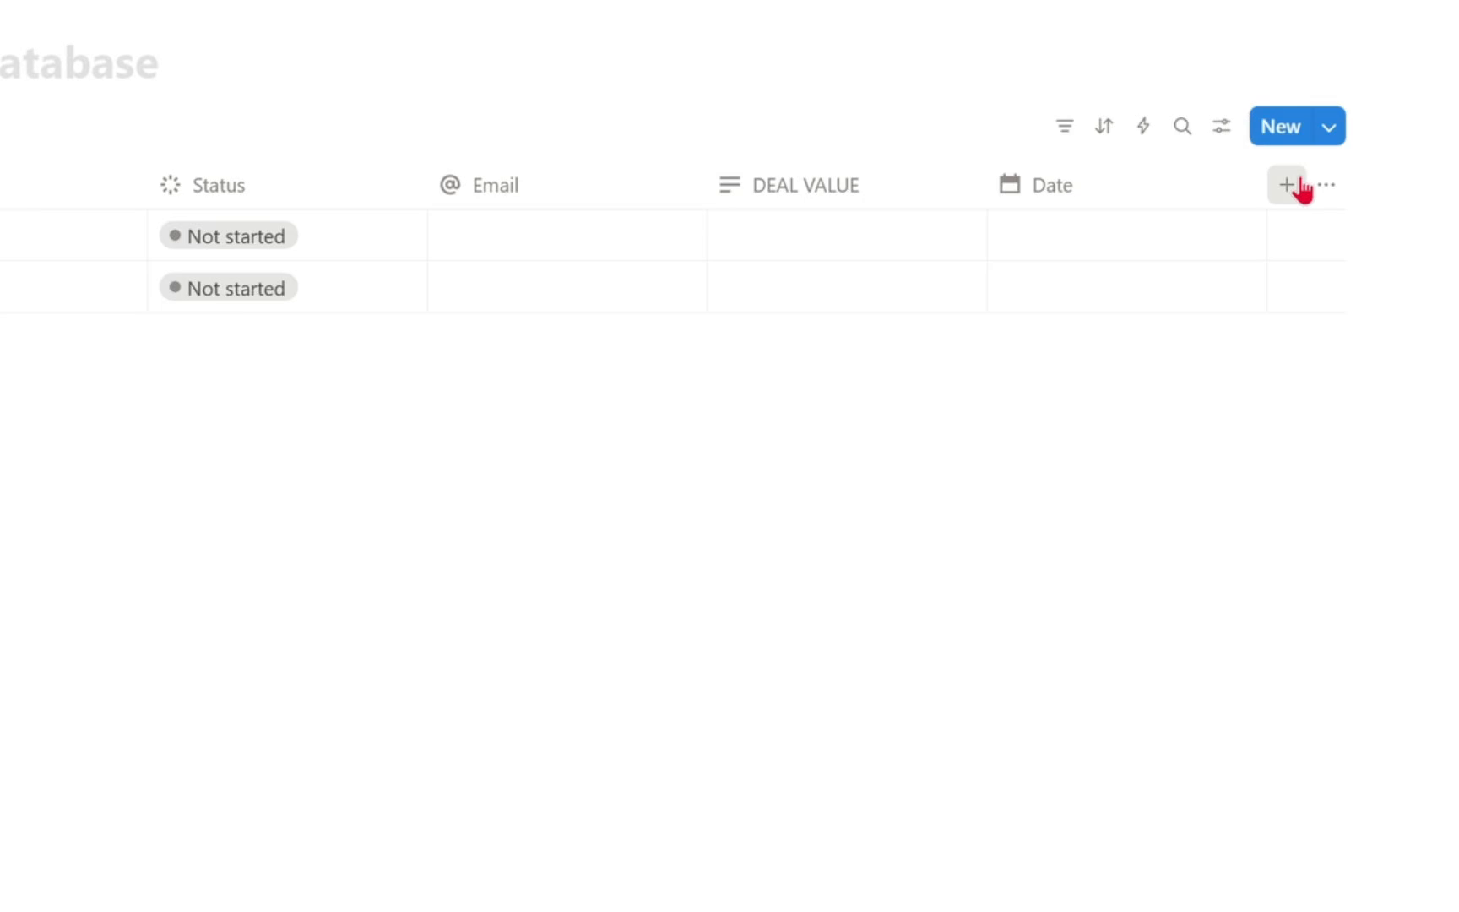
left_click(1299, 185)
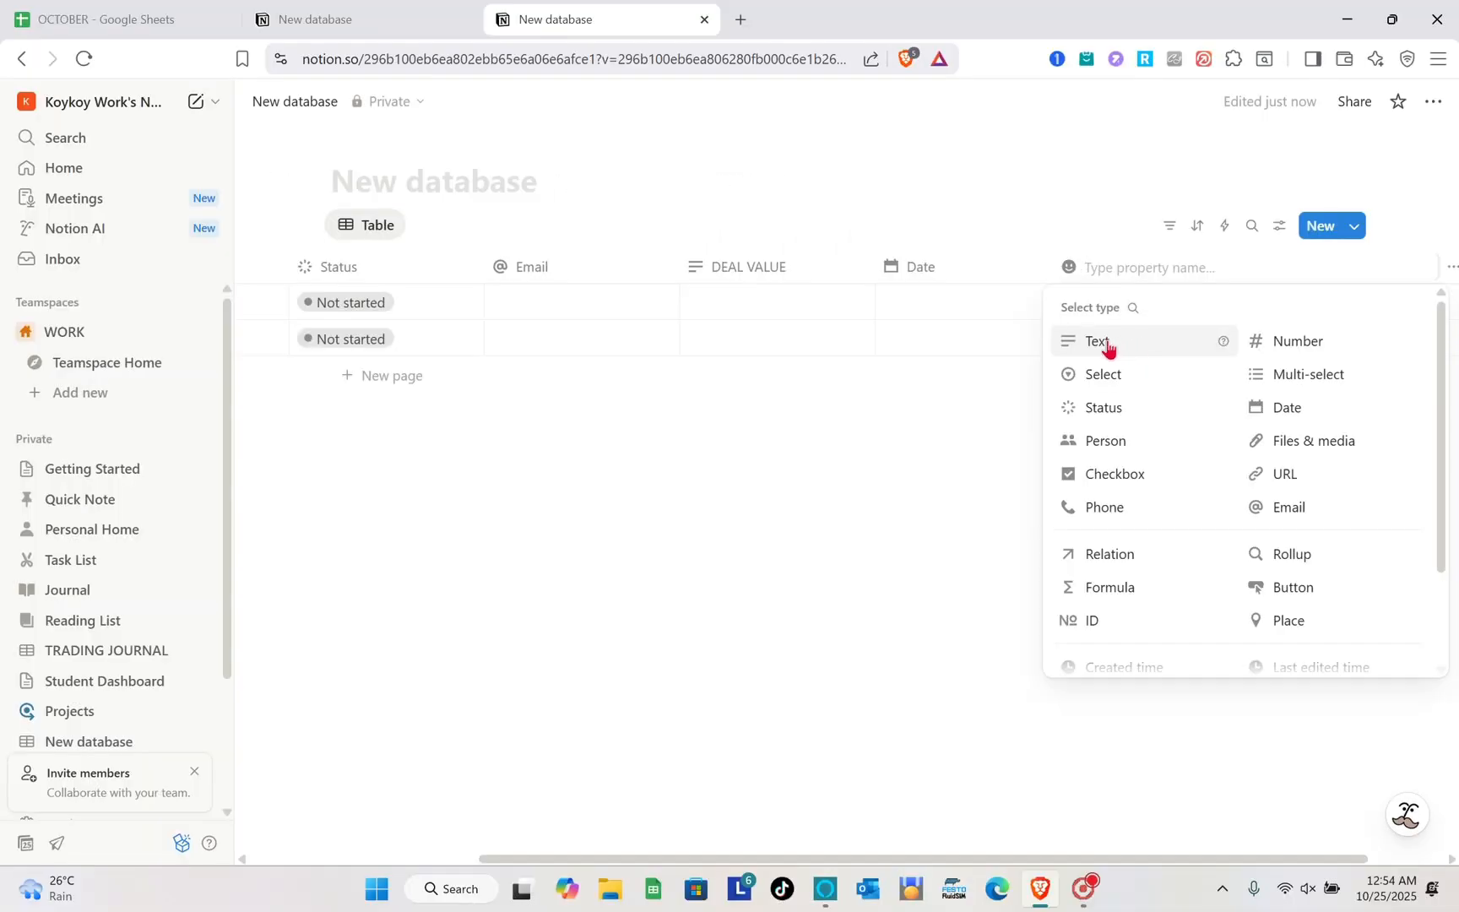
left_click(1111, 344)
left_click(1175, 268)
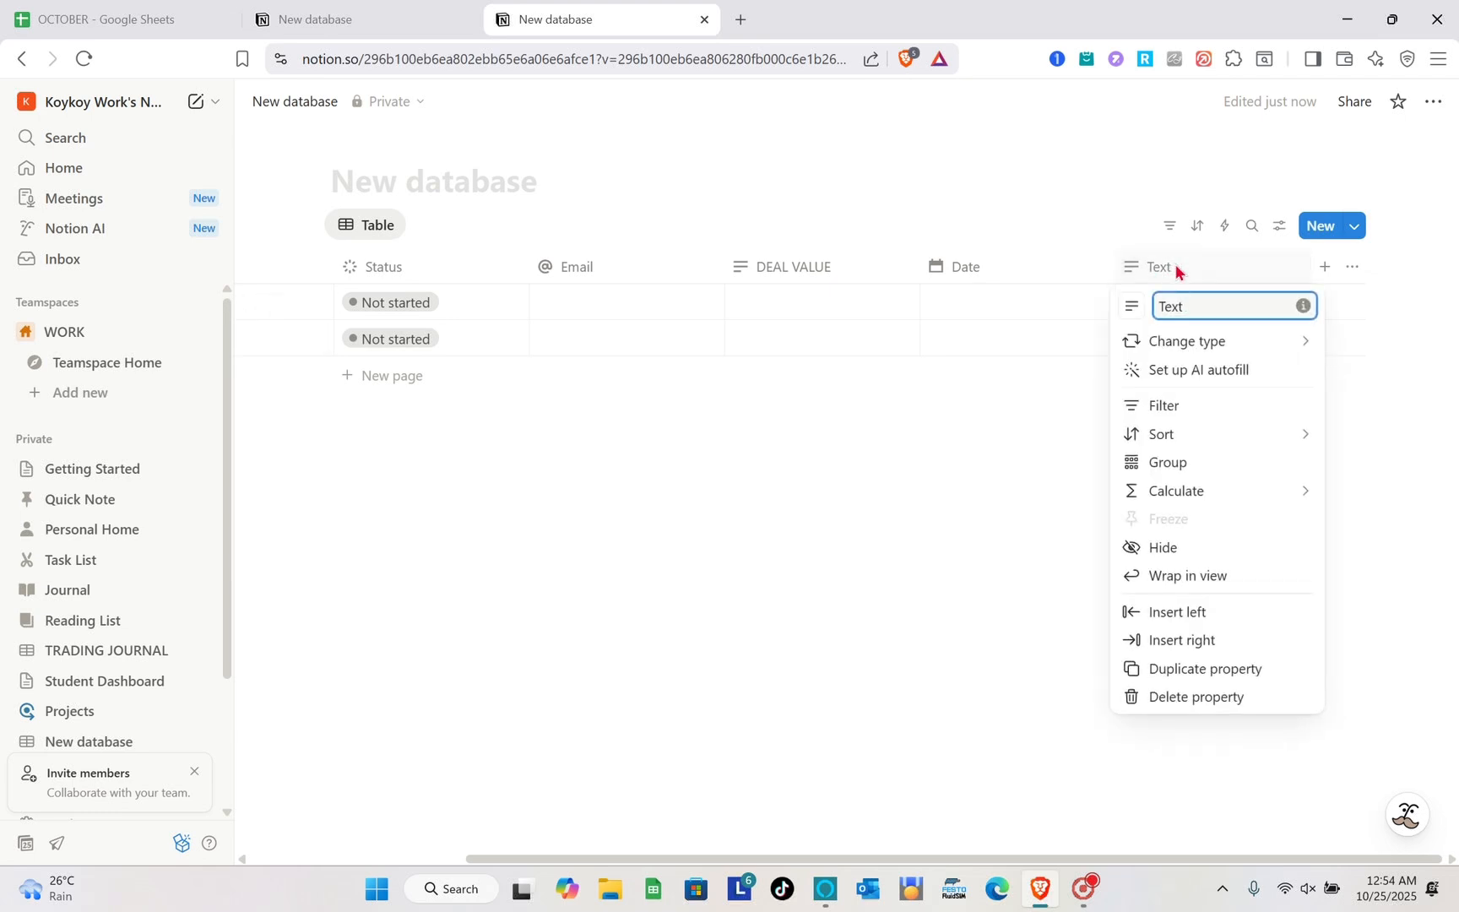
key("BackSpace")
key("BackSpace")
key("BackSpace")
key("BackSpace")
type("NOTES")
left_click(904, 434)
scroll(904, 434, "left", 3)
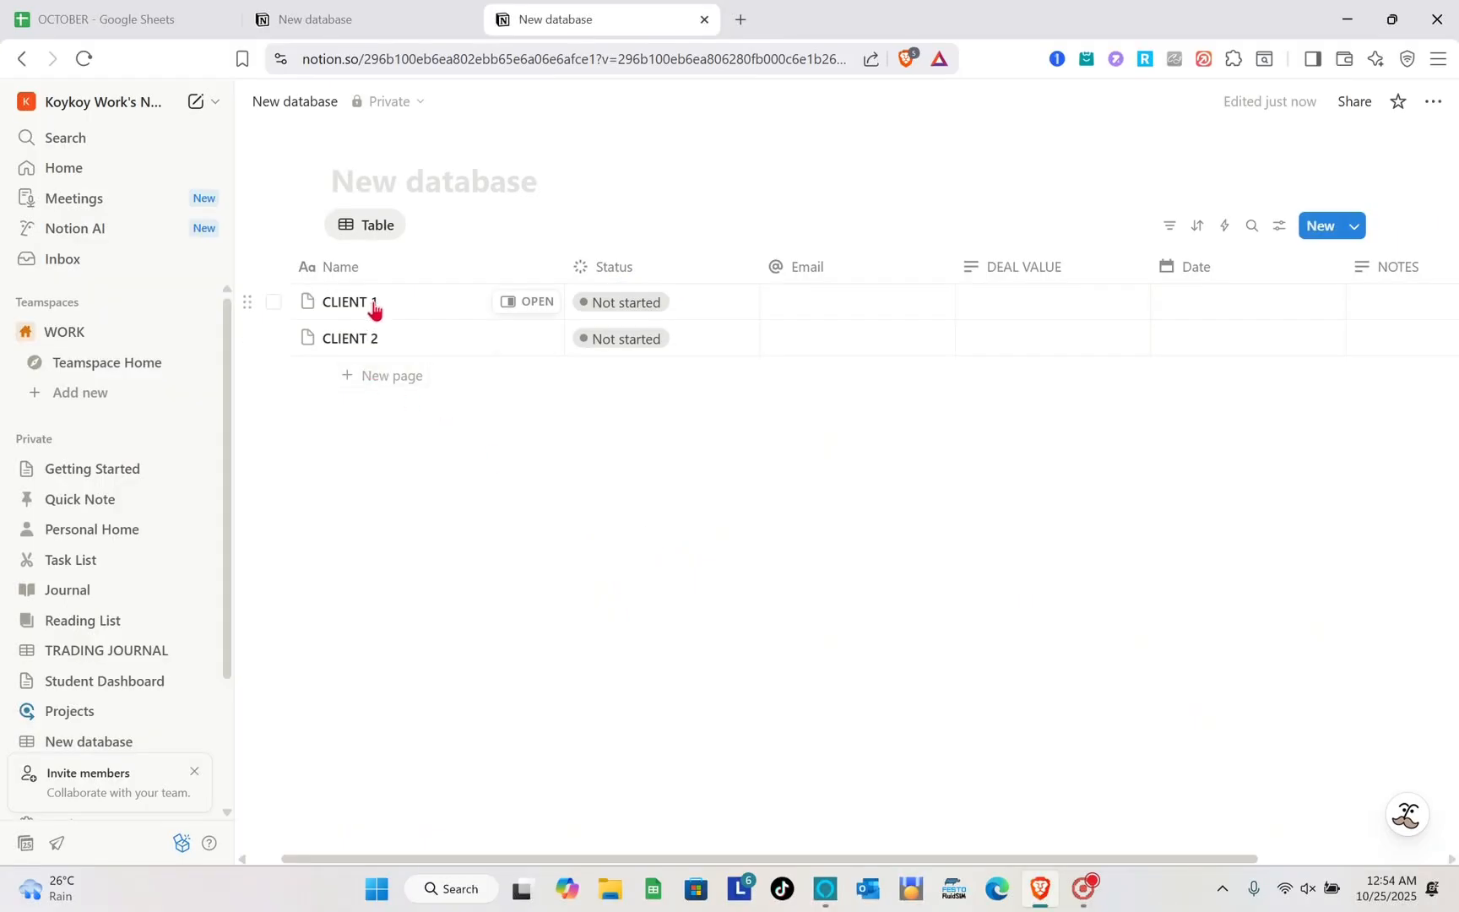
- Set CLIENT 1's status to In progress and fill in the client's e-mail address
left_click(629, 307)
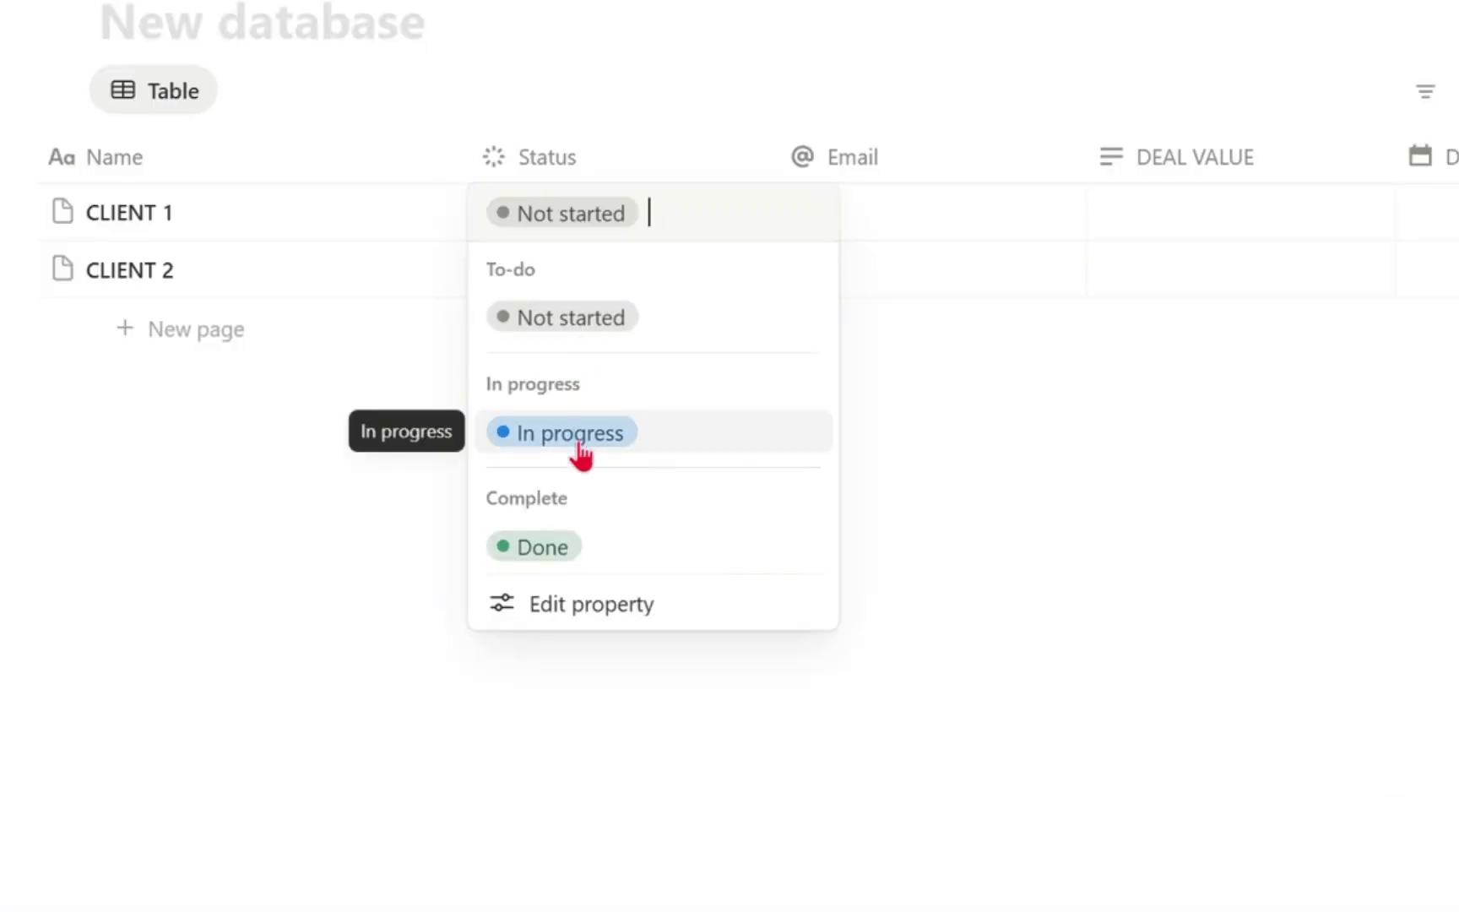
left_click(581, 456)
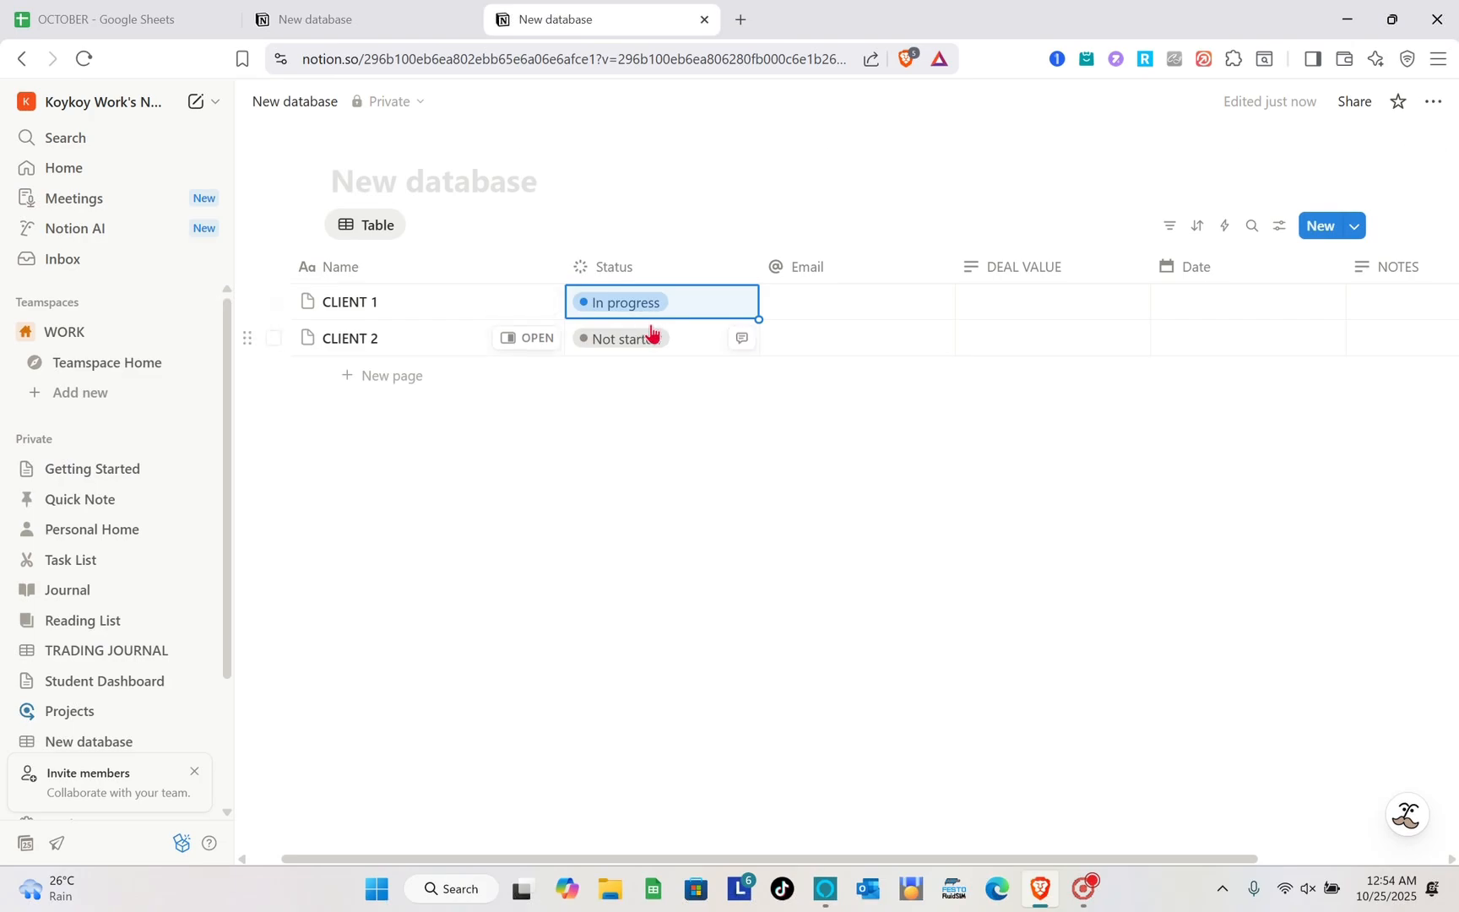
left_click(816, 301)
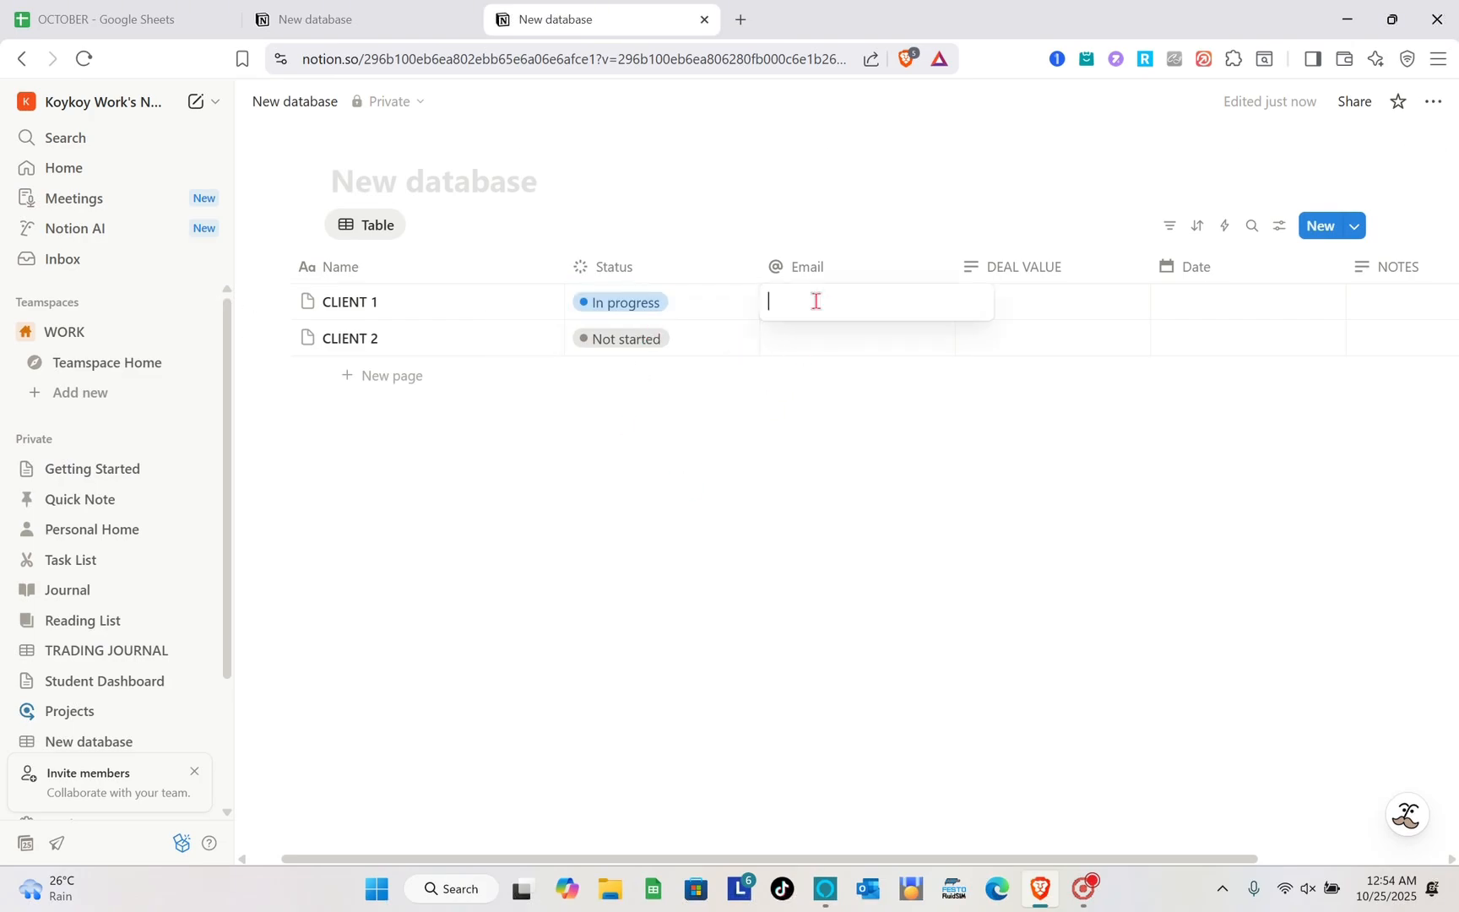
key("Caps_Lock")
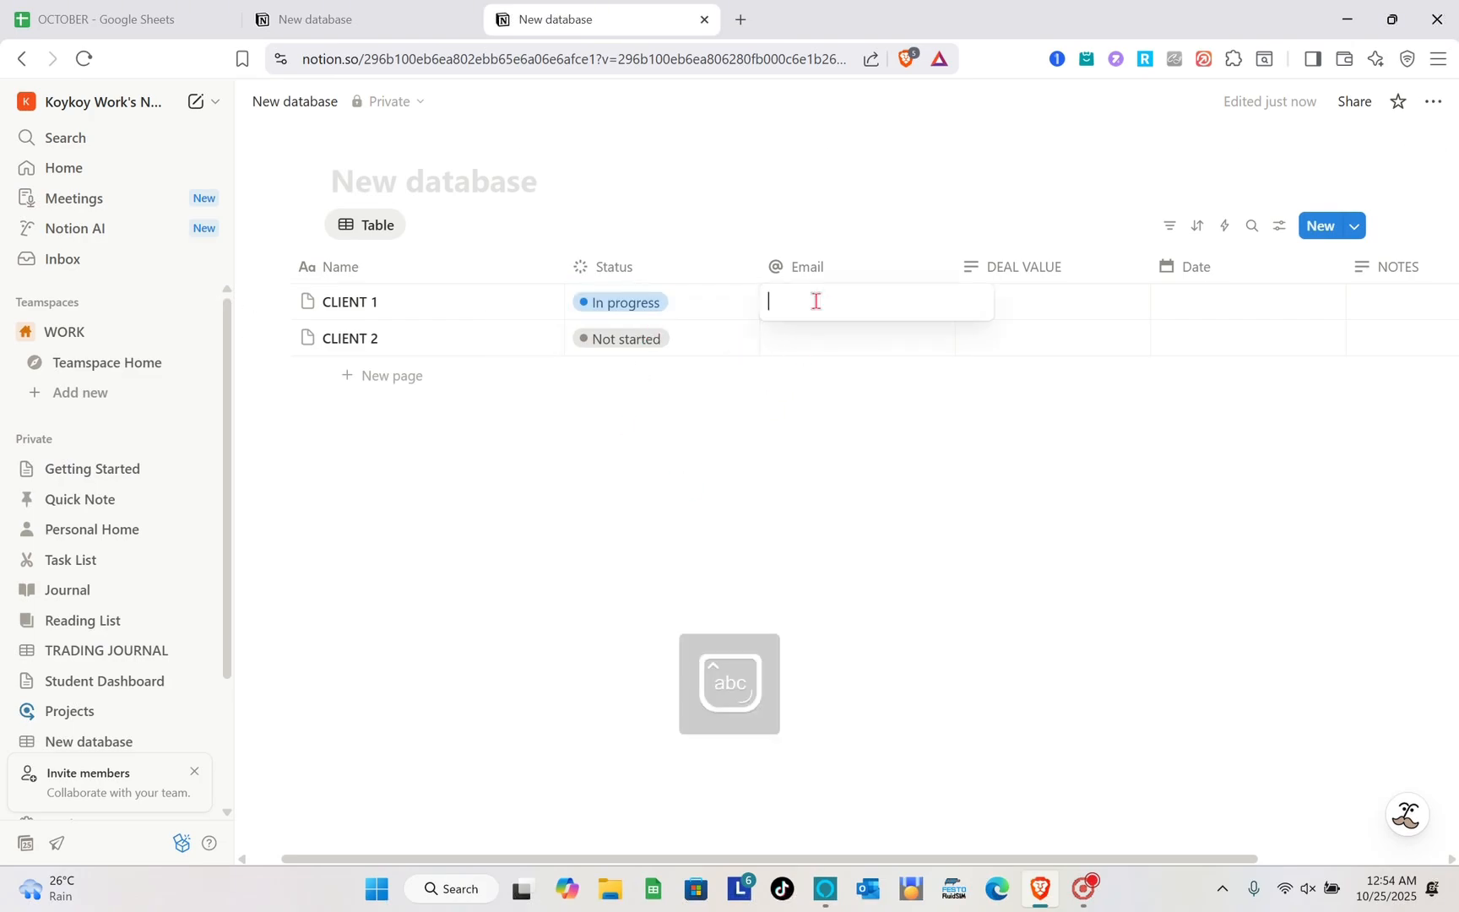
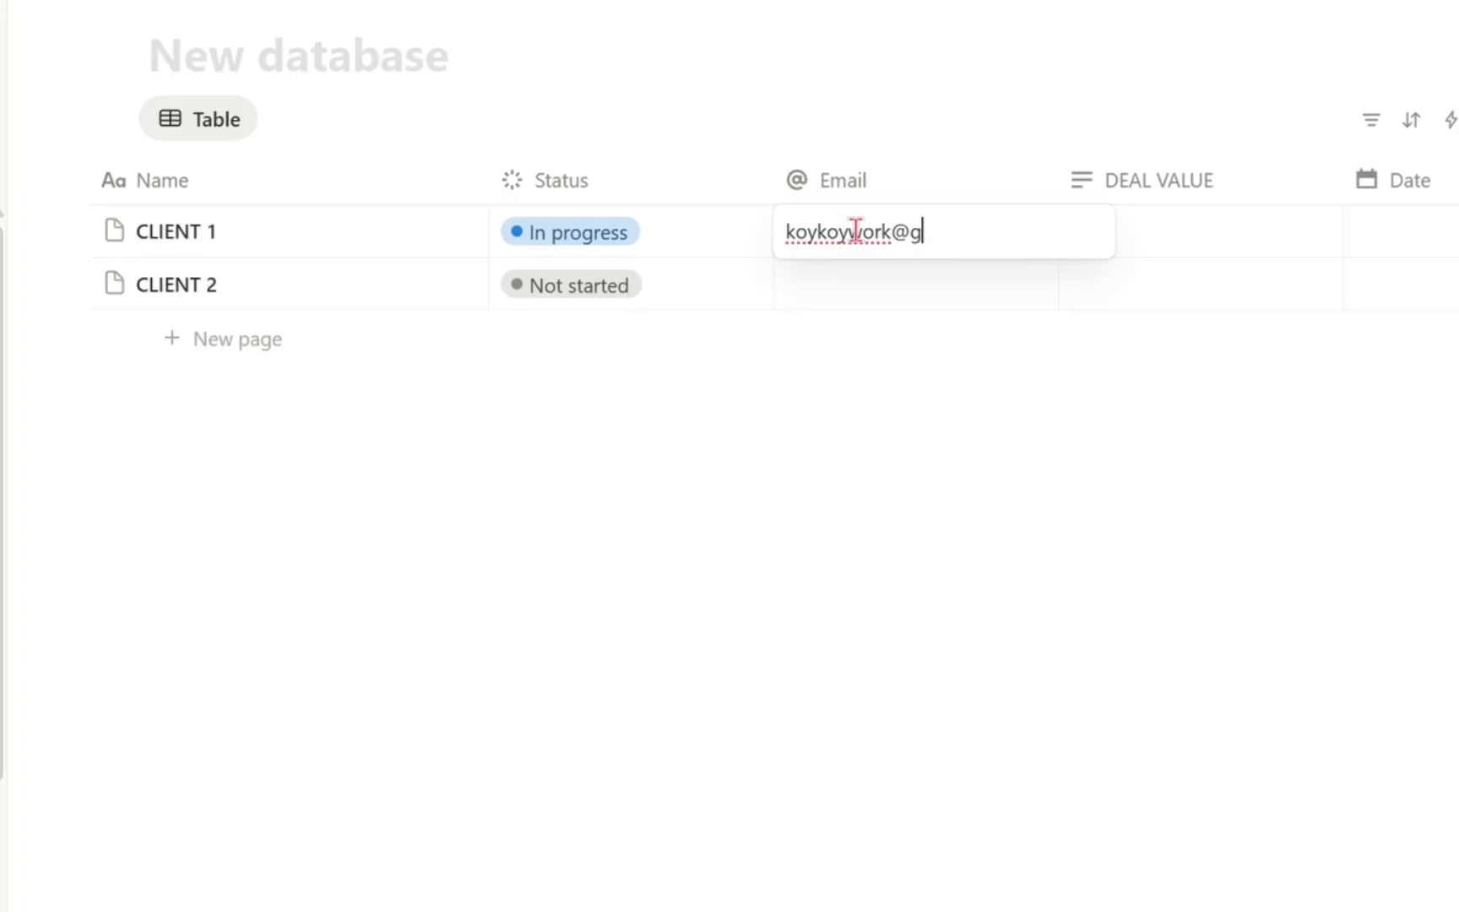
key("Return")
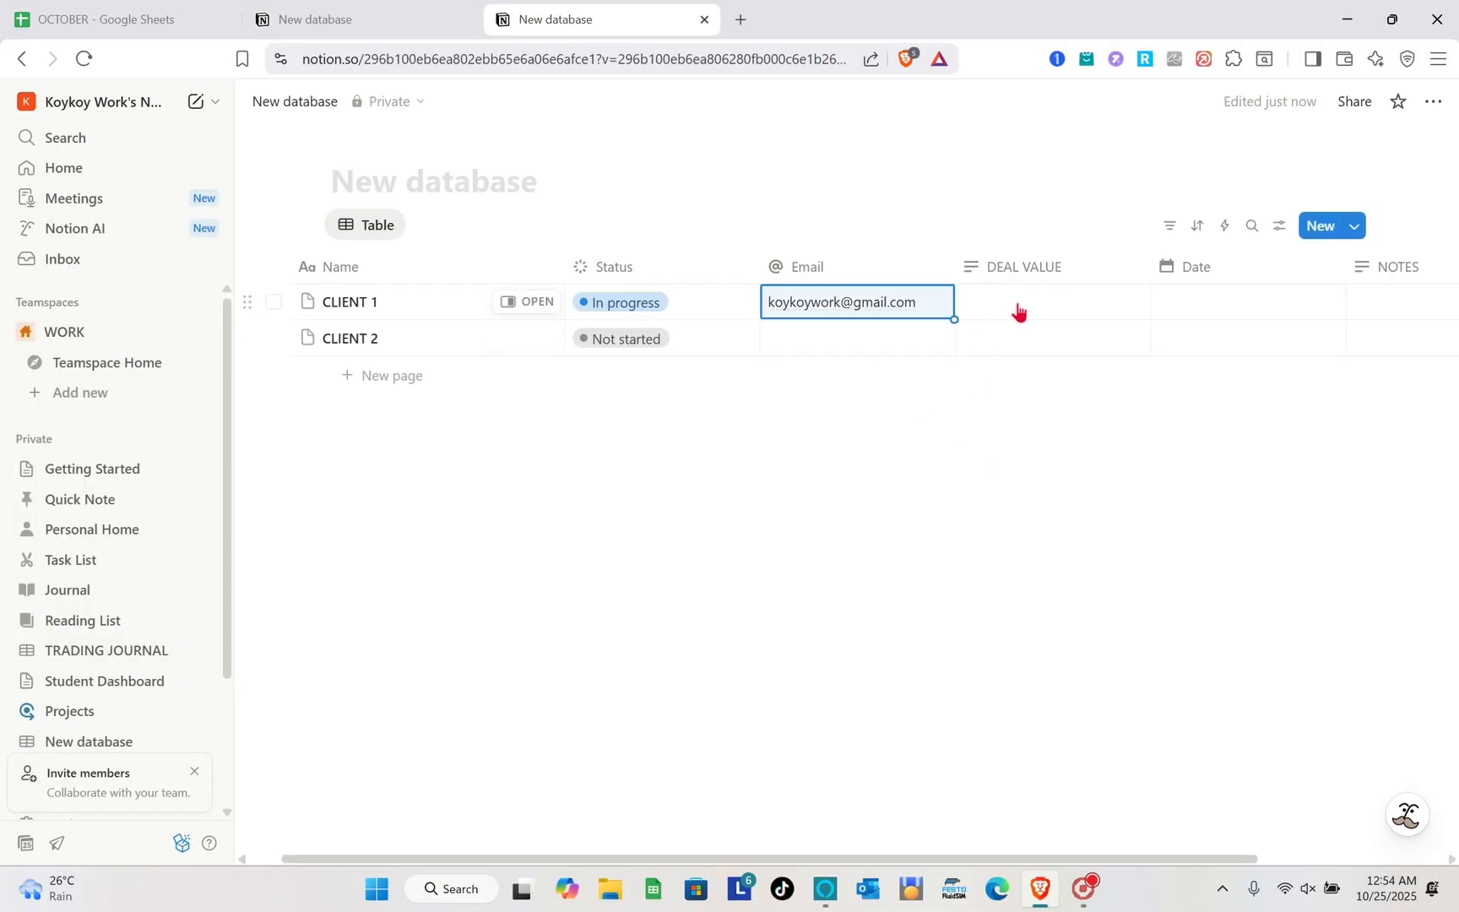
- Enter a deal value of 100000 for CLIENT 1 and set its date to October 30, 2025
left_click(1018, 306)
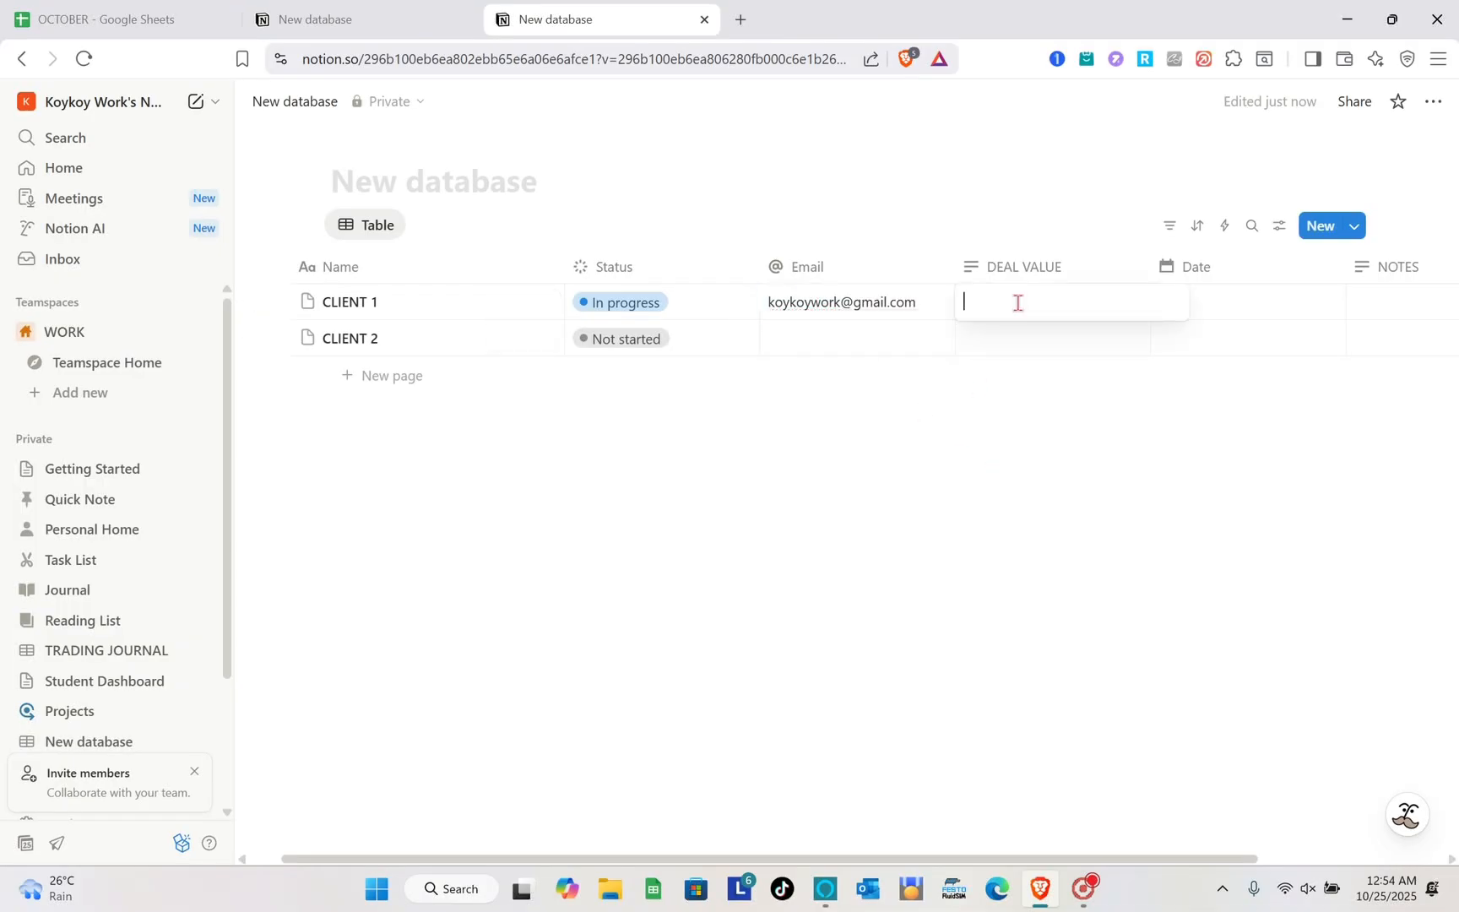
type("100000")
key("Return")
left_click(1220, 302)
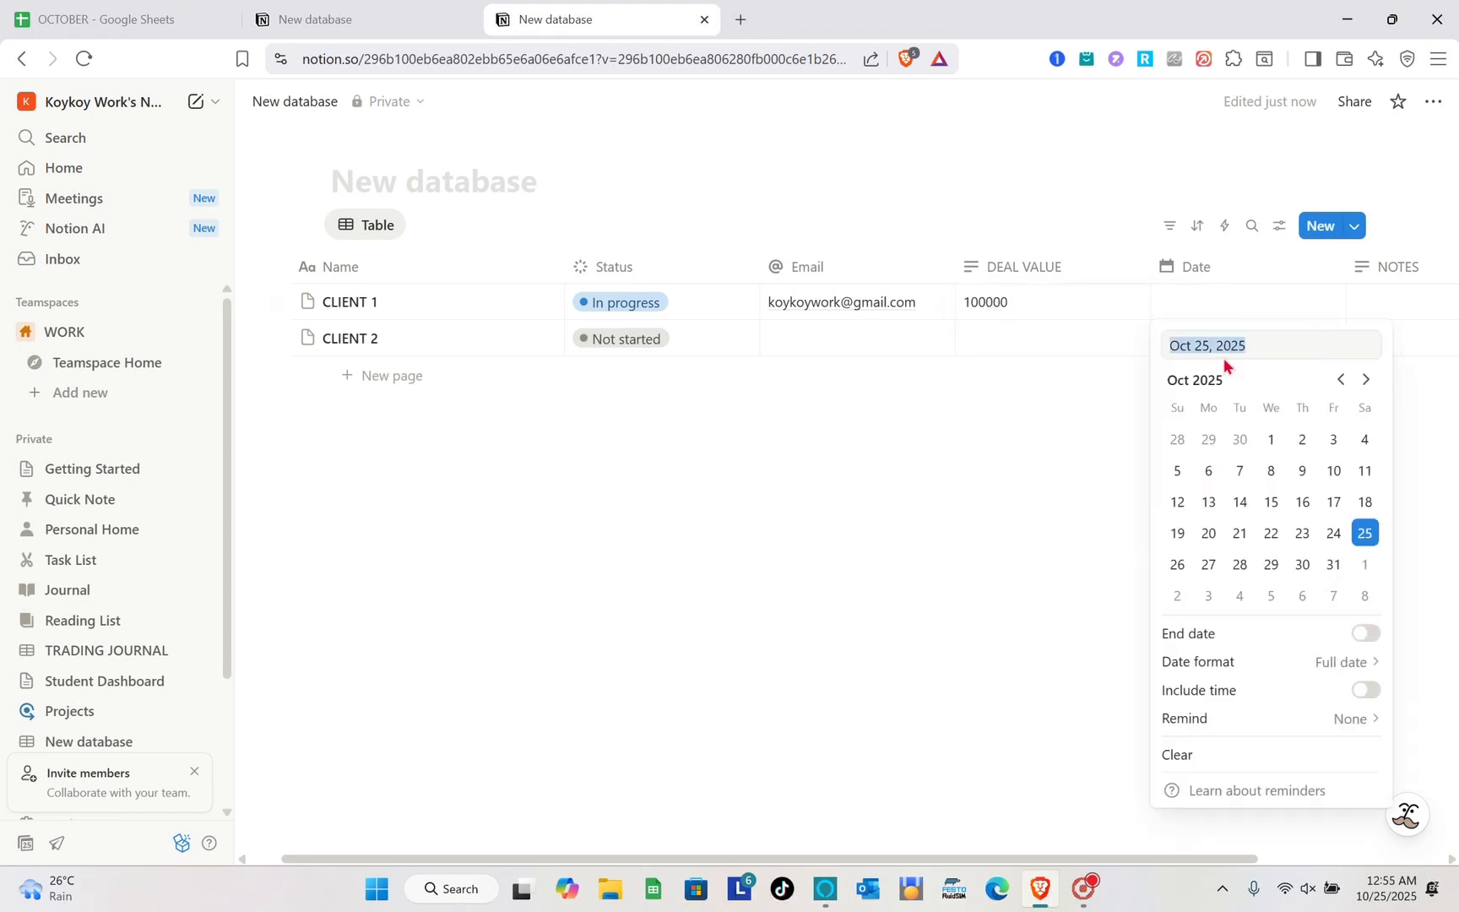
left_click(1304, 567)
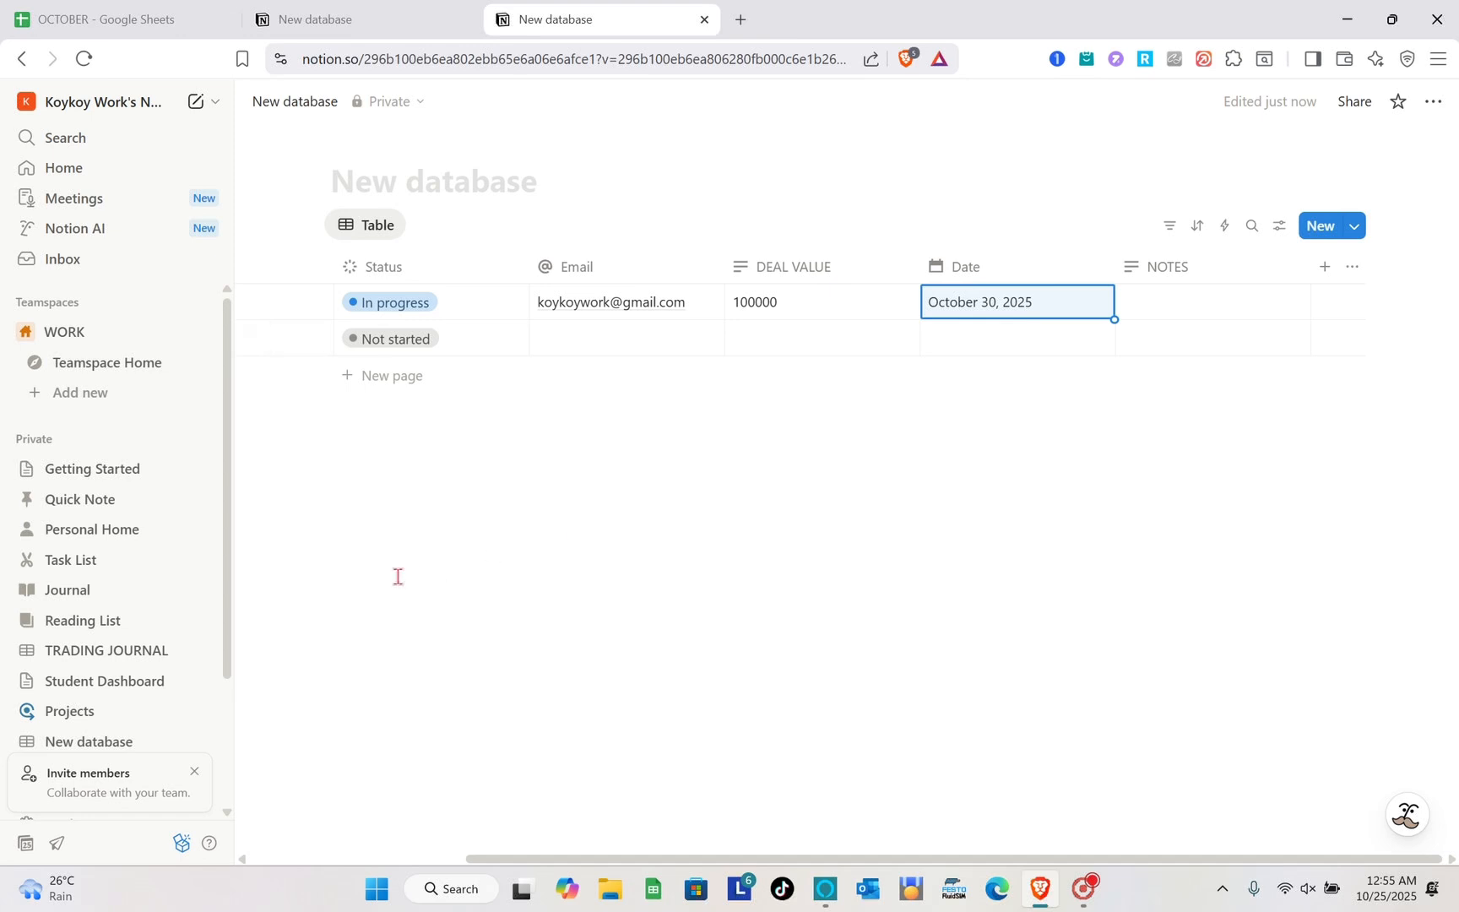
scroll(395, 577, "left", 3)
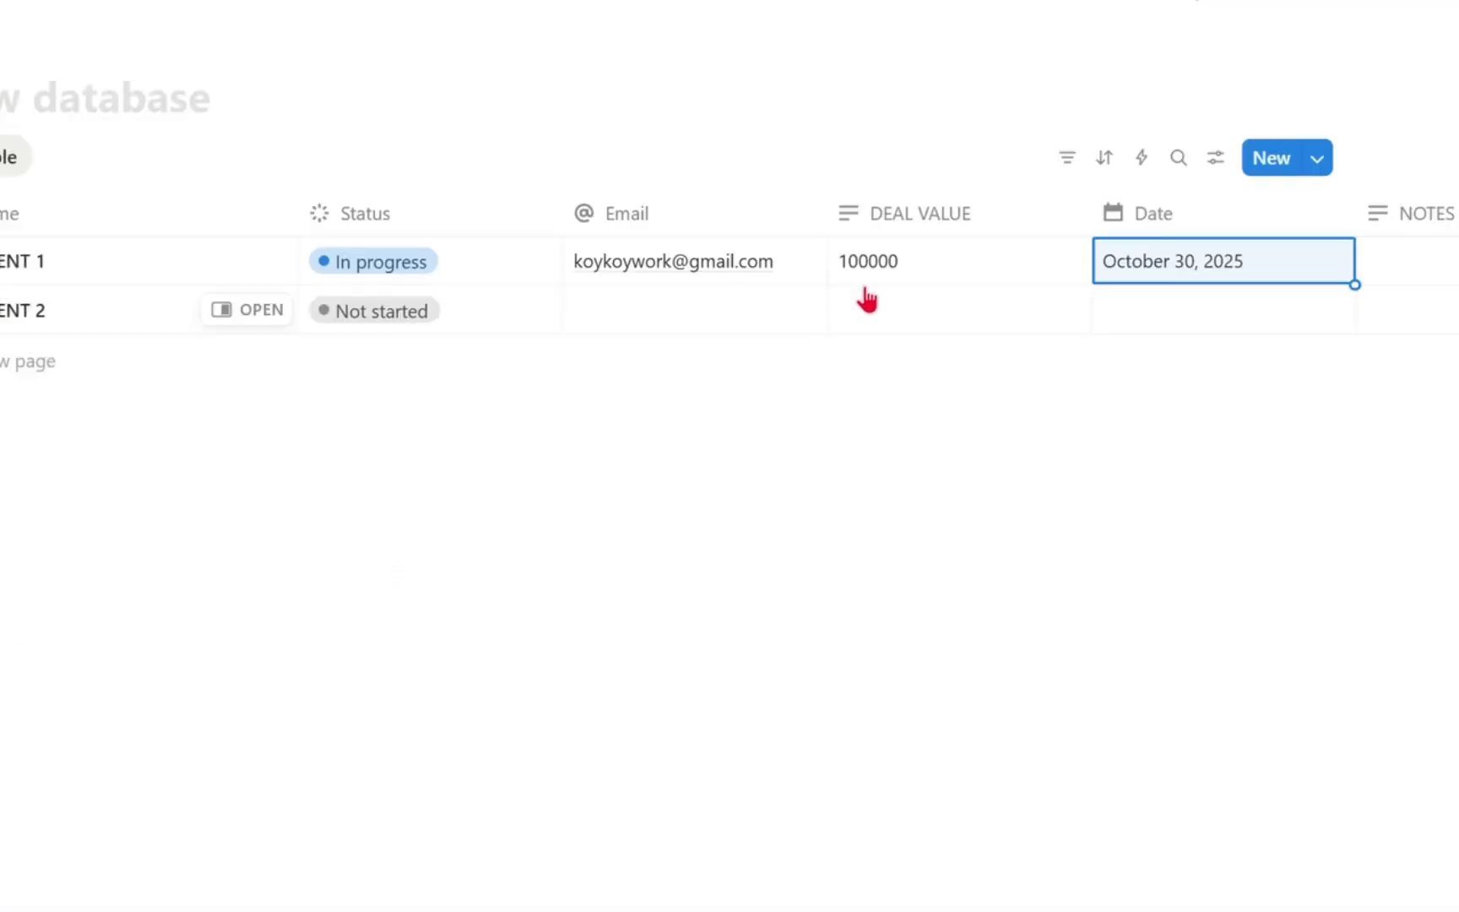
left_click(1064, 162)
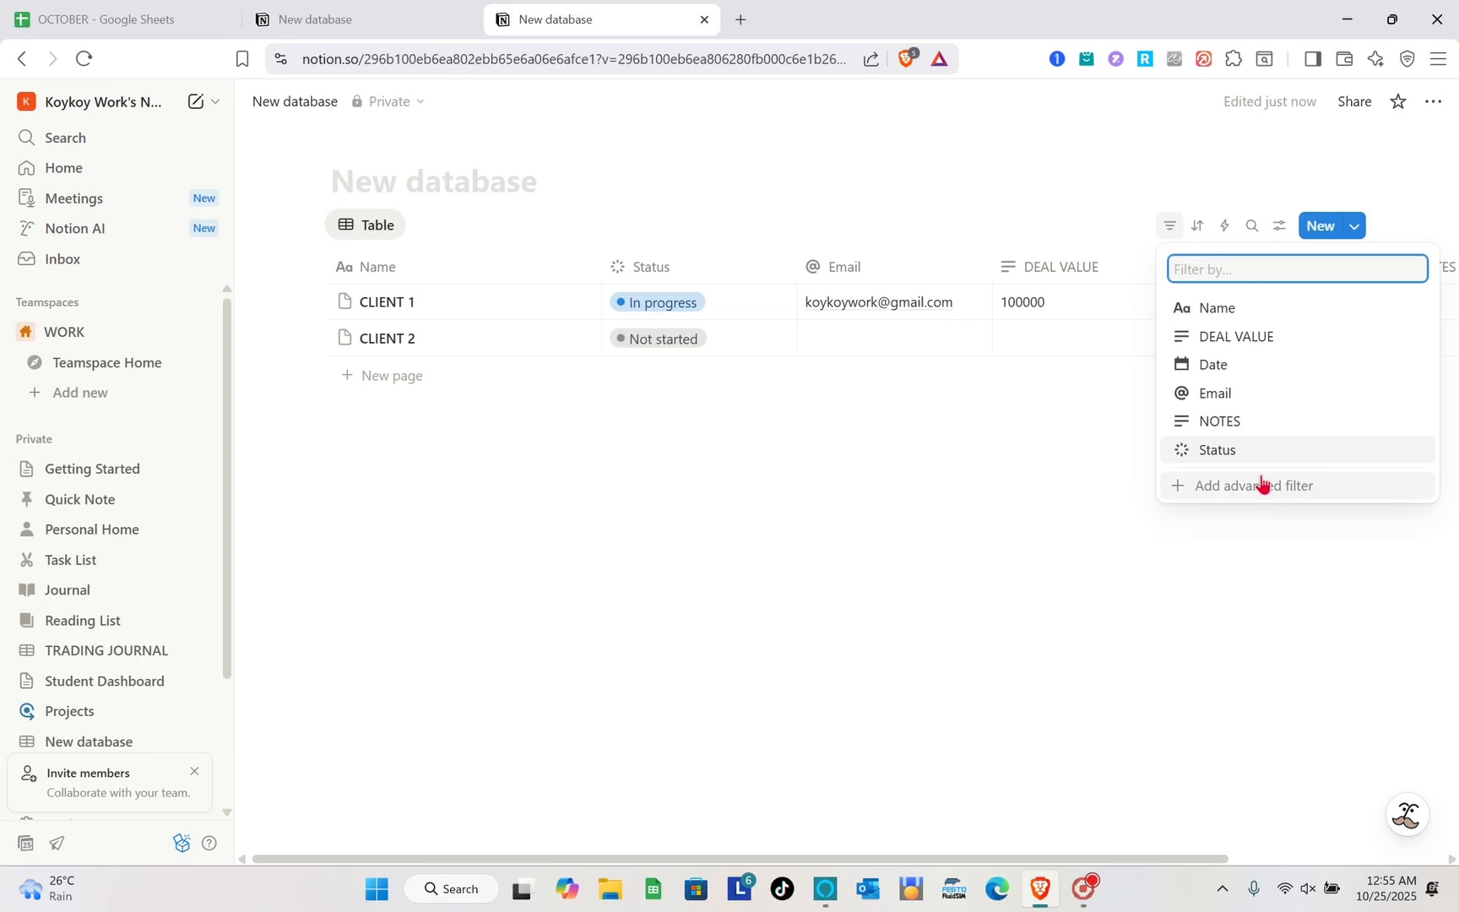
left_click(1263, 484)
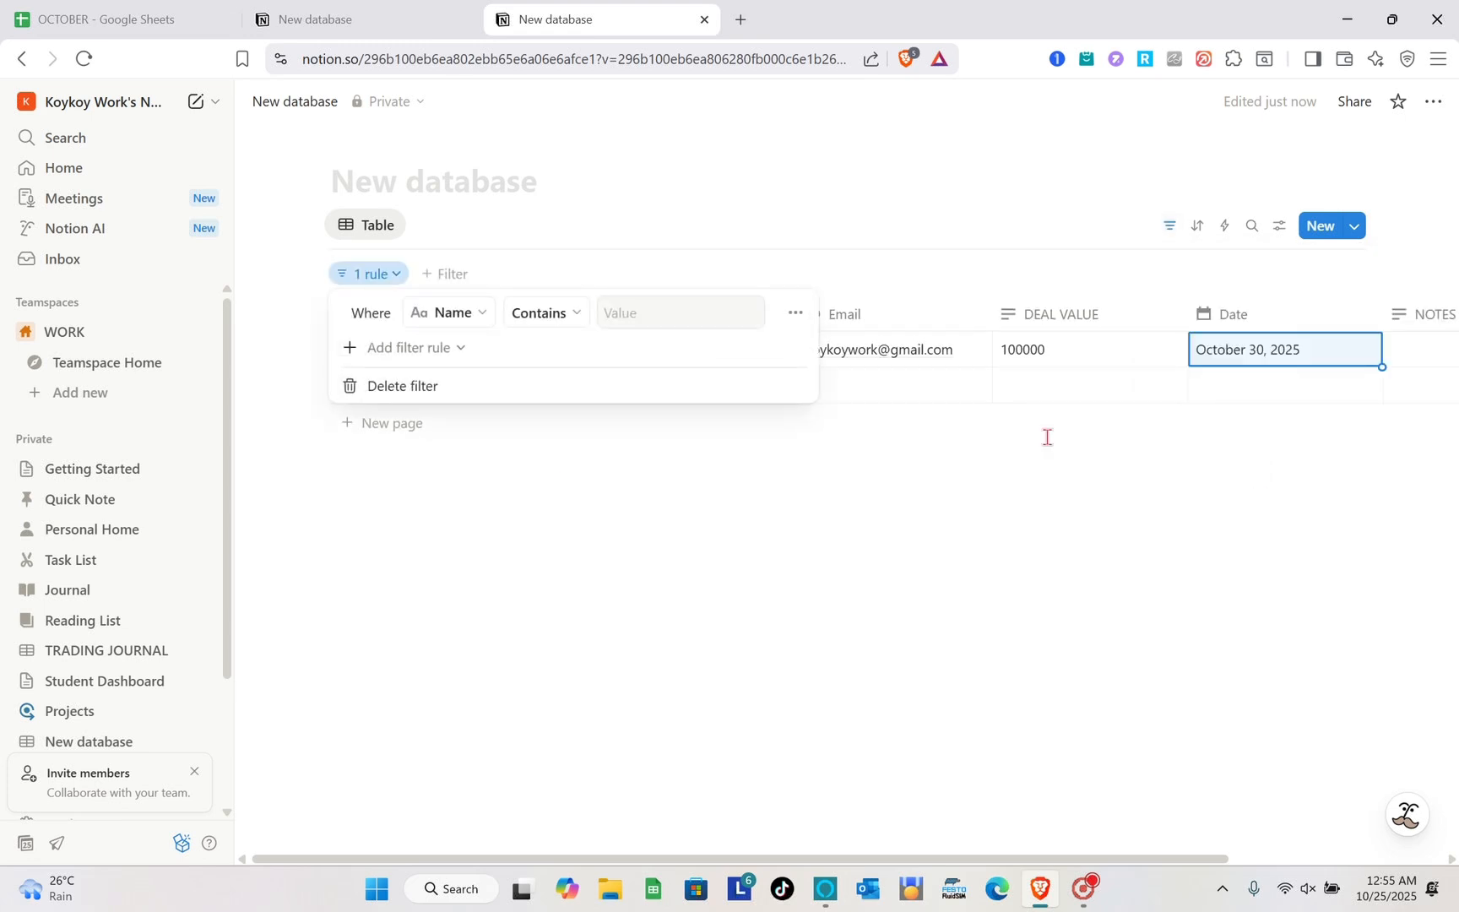
left_click(563, 594)
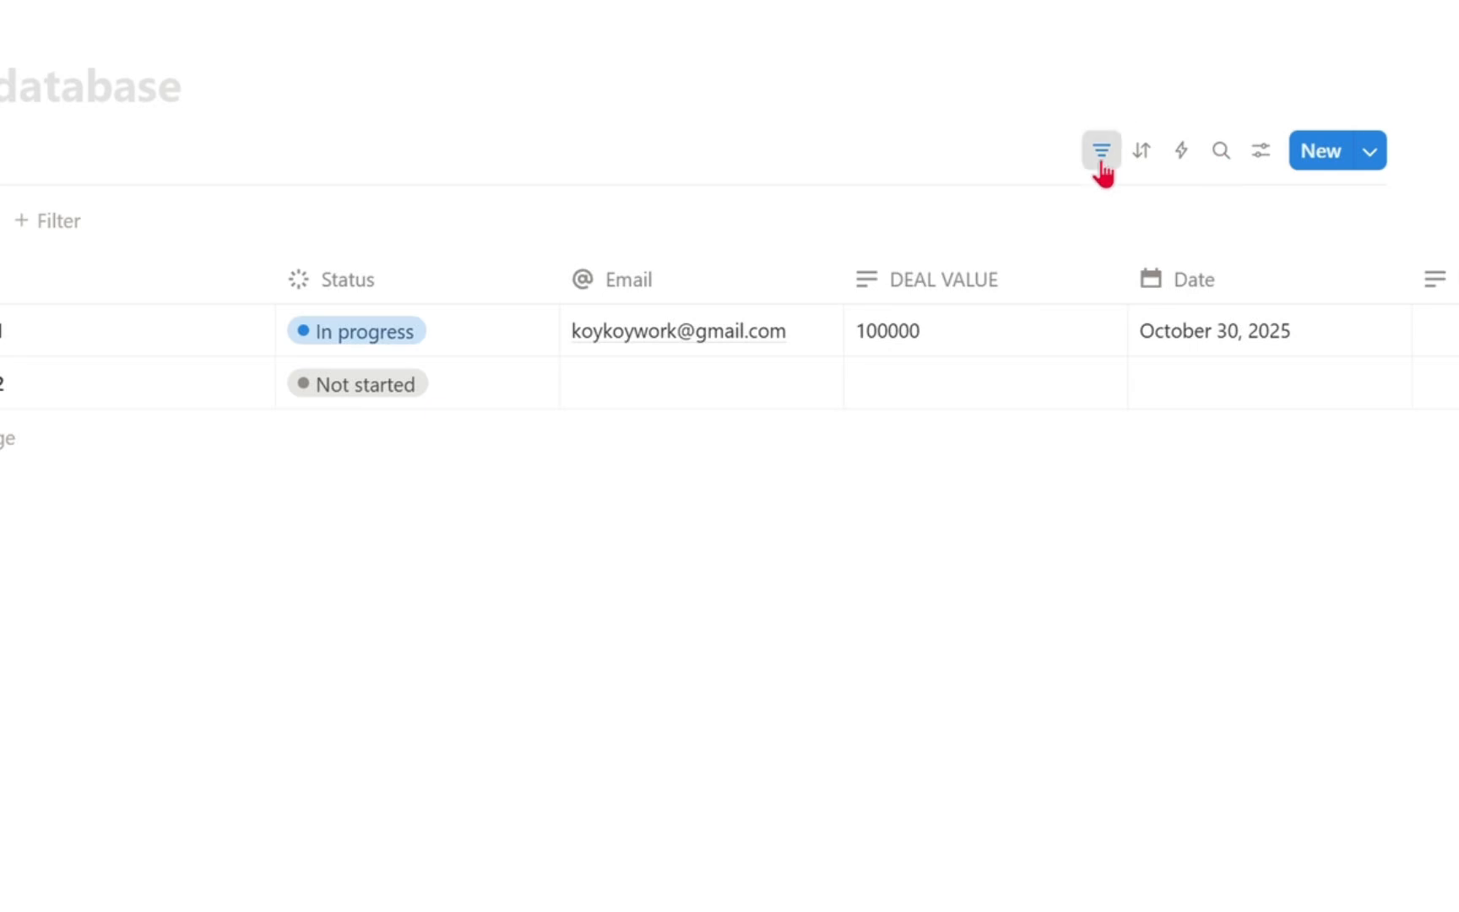
left_click(1102, 165)
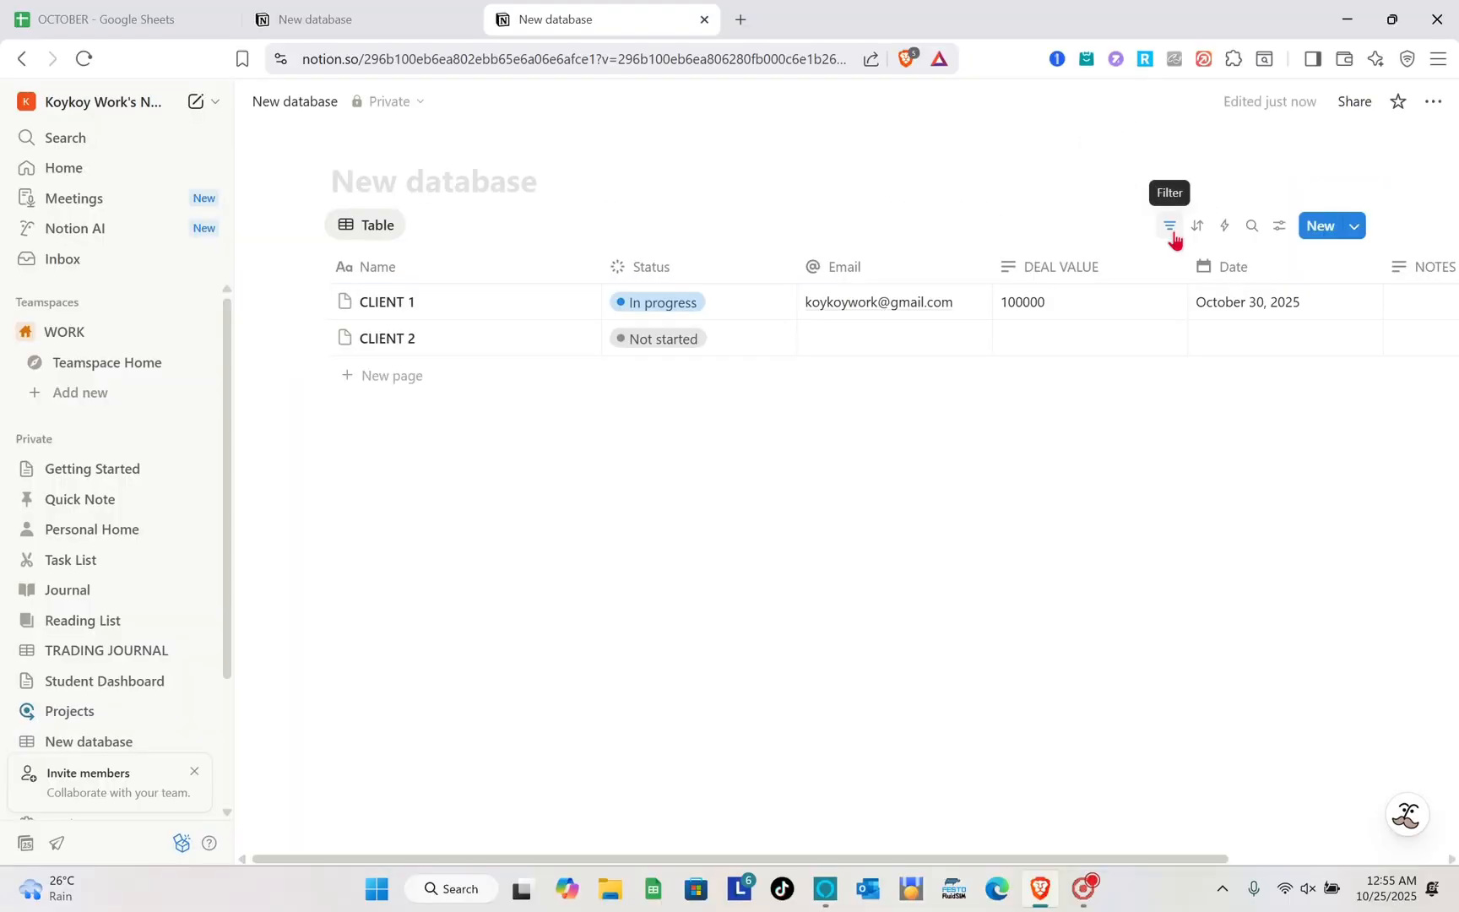
left_click(1102, 158)
left_click(1172, 233)
left_click(1173, 237)
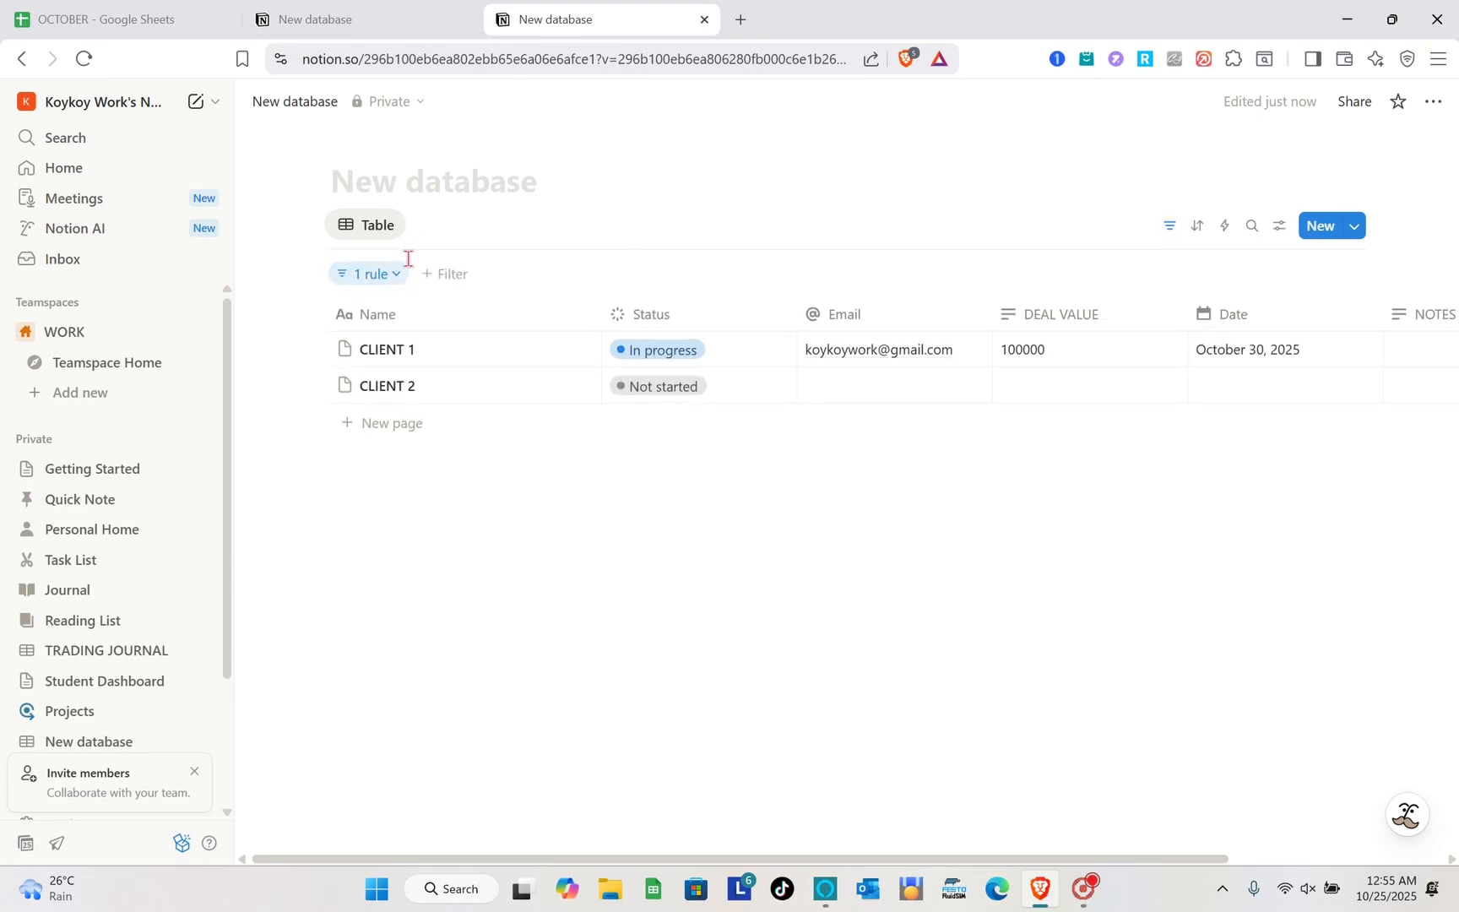
left_click(397, 278)
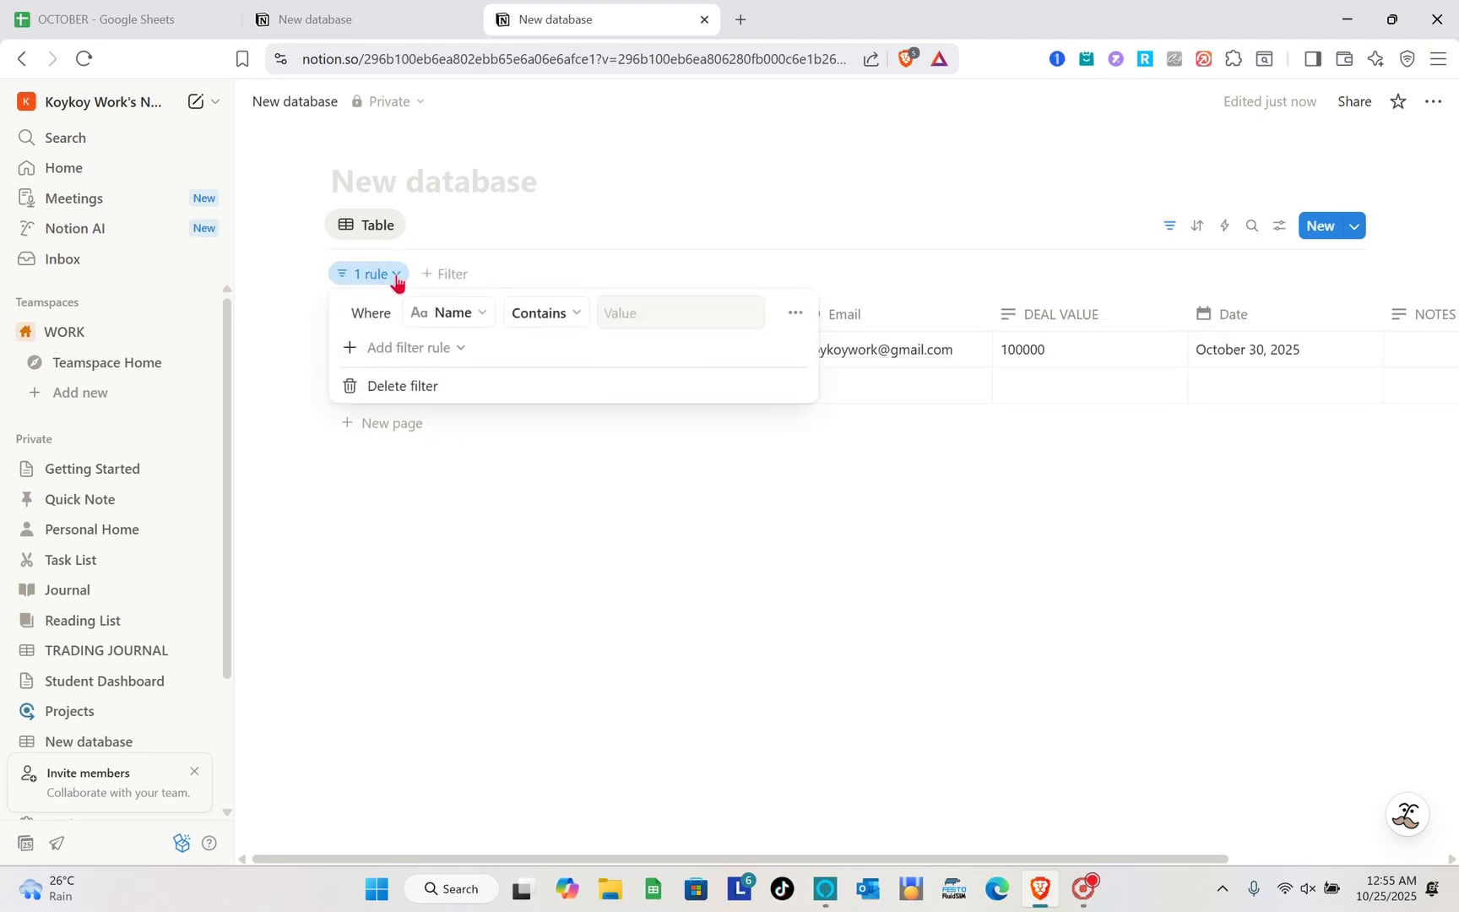
left_click(374, 386)
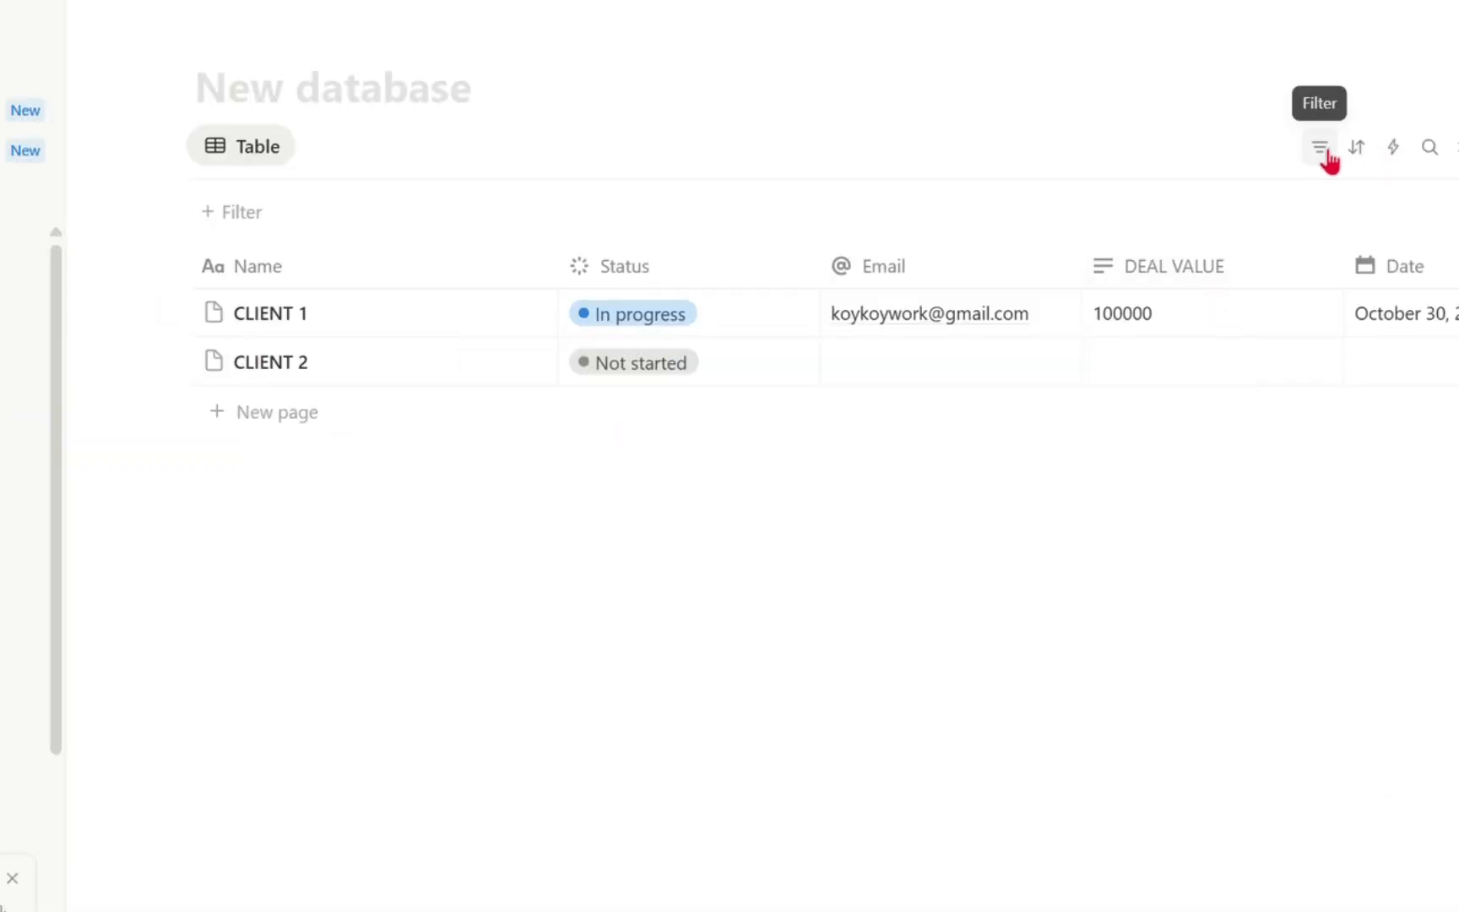
- Filter the table to entries whose DEAL VALUE contains 100000
left_click(1327, 154)
left_click(1327, 153)
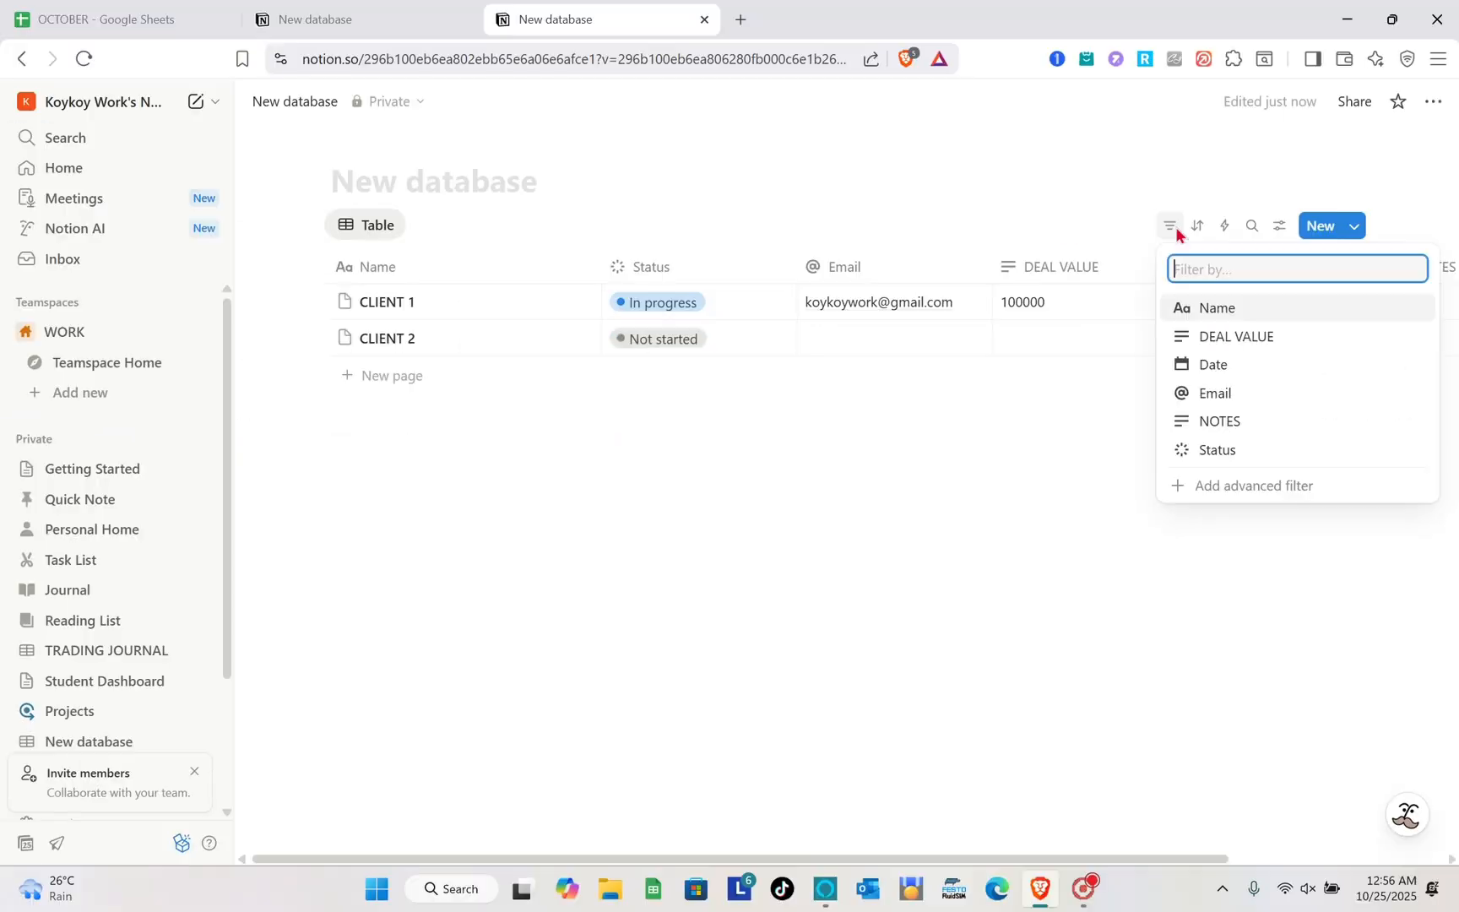
left_click(1241, 346)
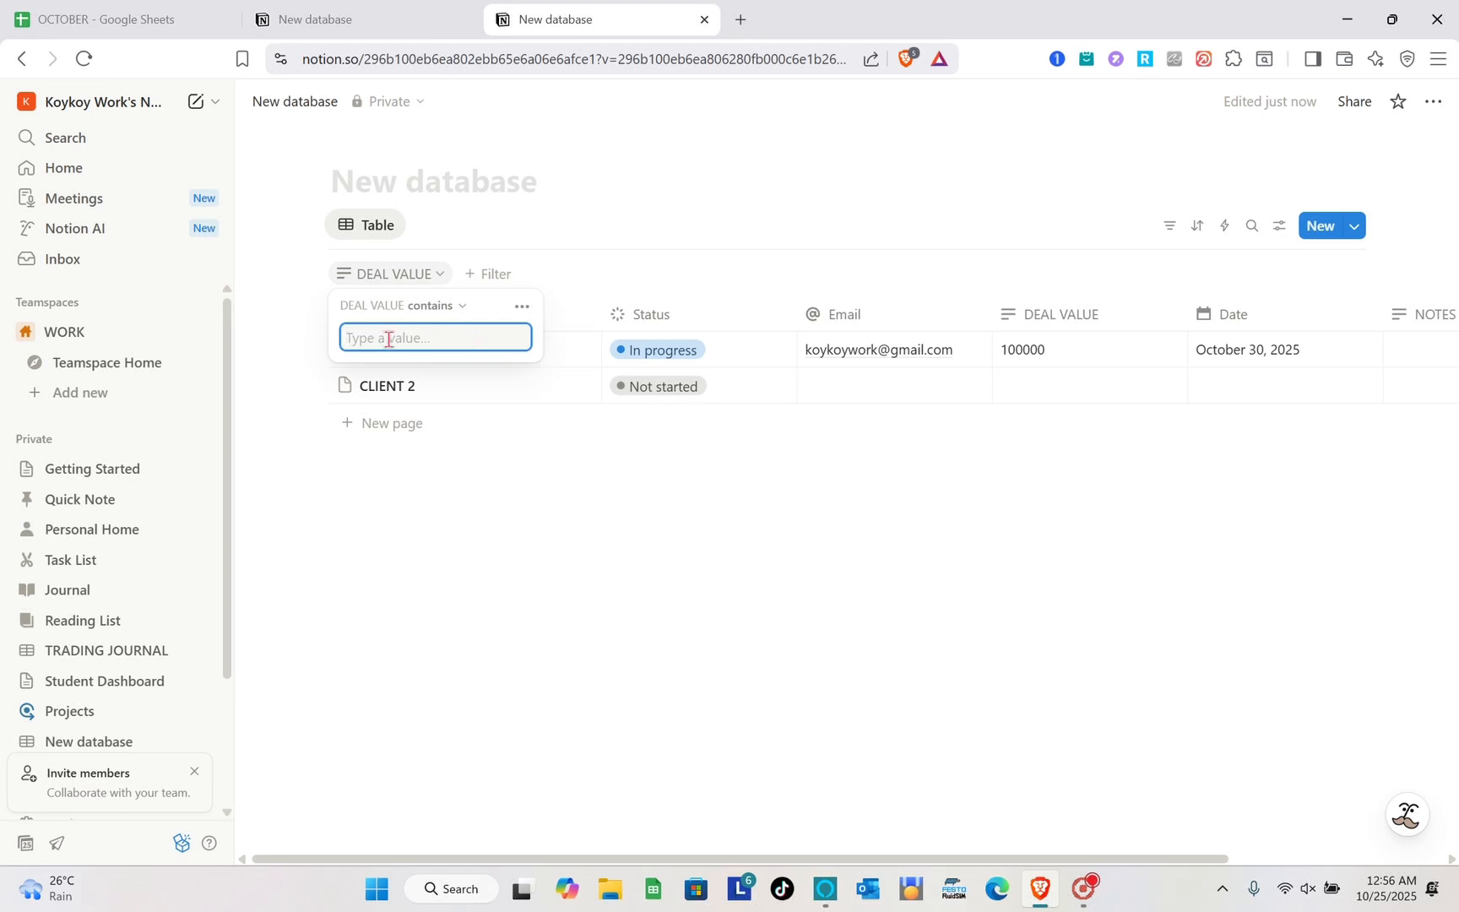
type("100000")
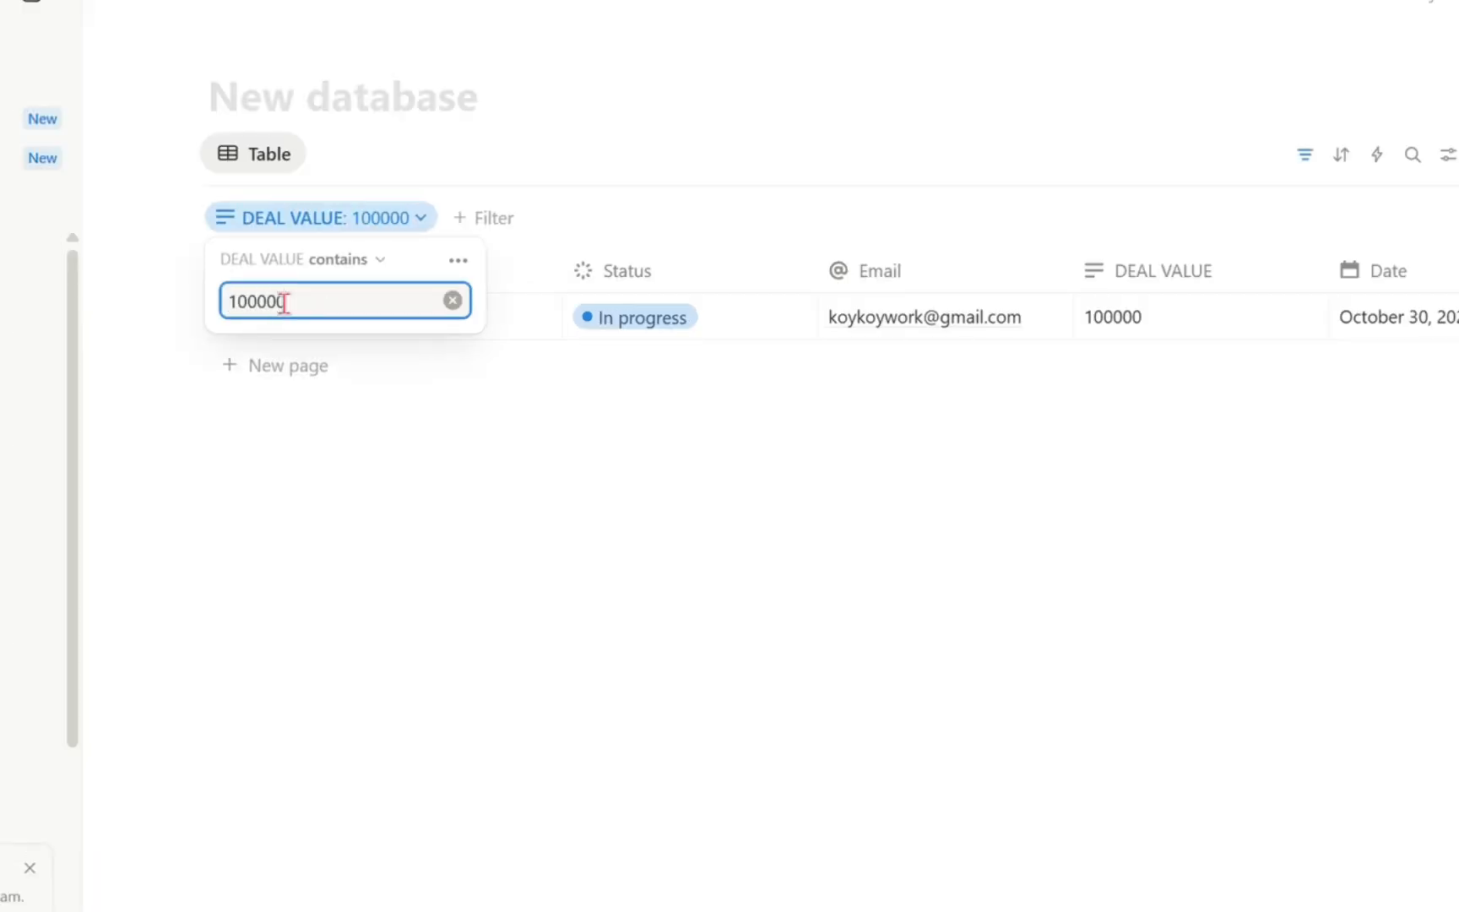
left_click(458, 389)
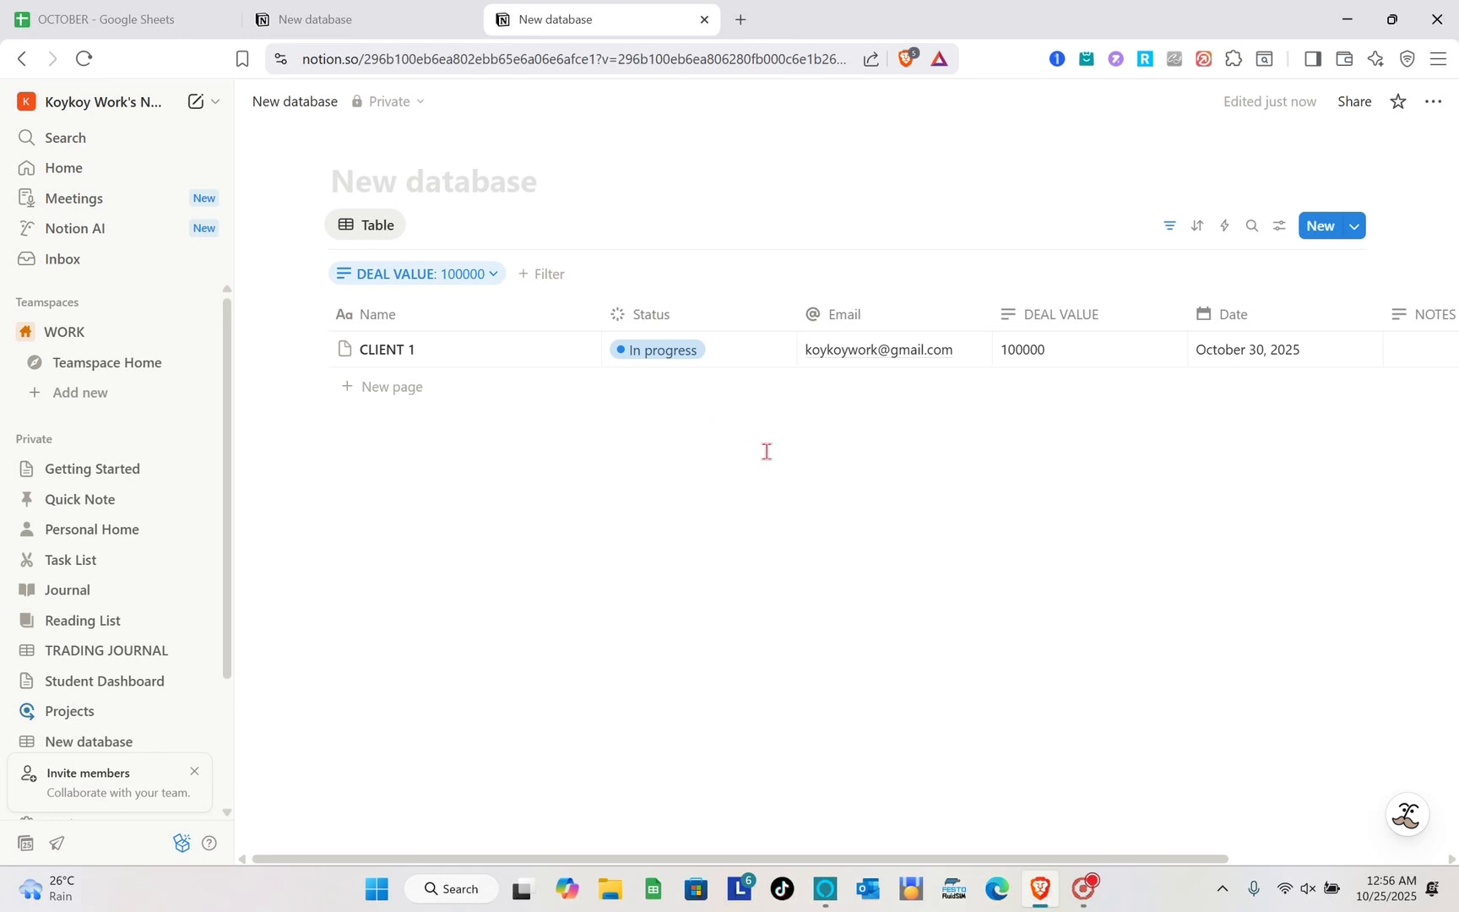